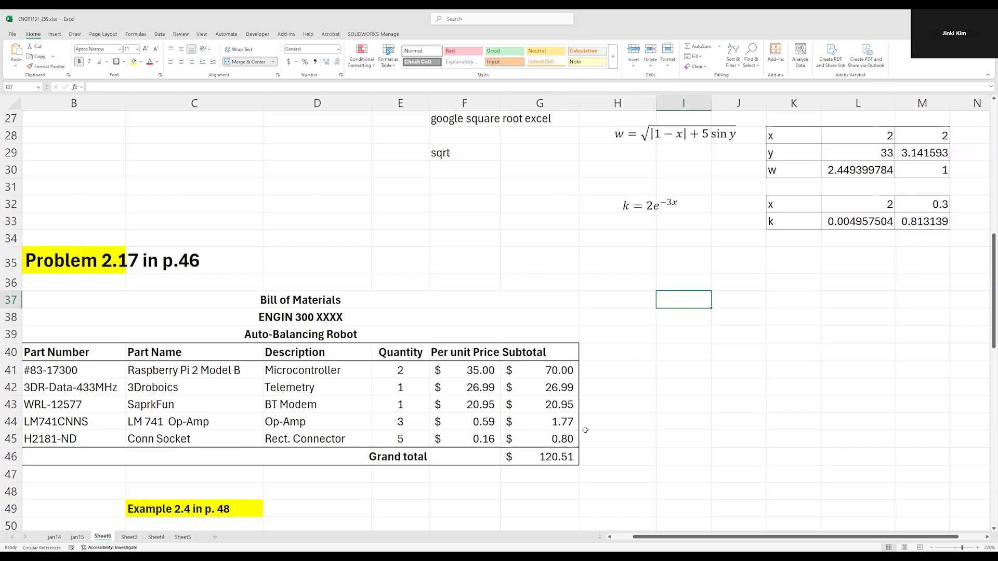
Enter the heading "Relative vs Absolute Cell Address" in I37 beside the bill of materials
text(Relative vs Absolute )
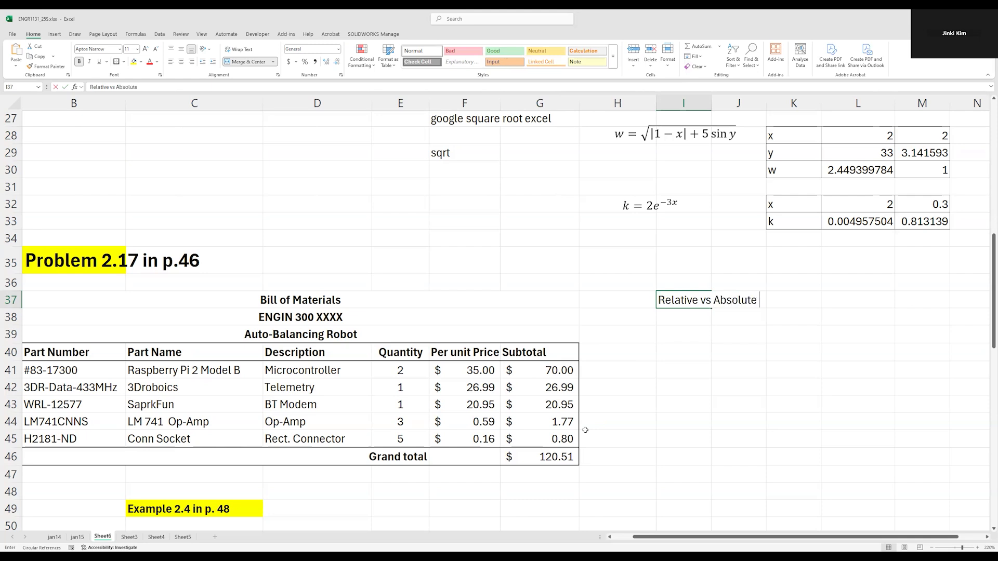
text(Cesll Address)
key(F2)
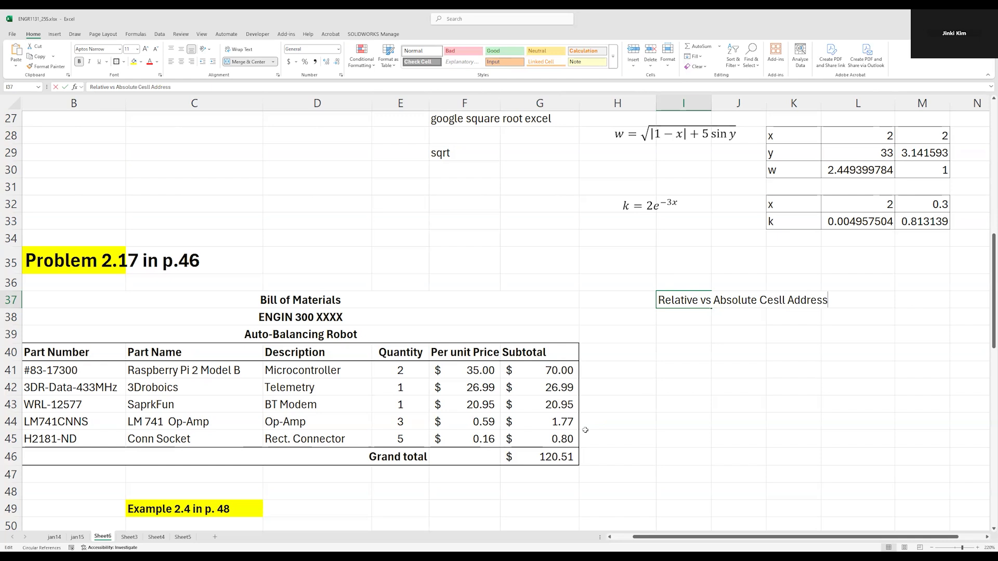
key(BackSpace)
key(Return)
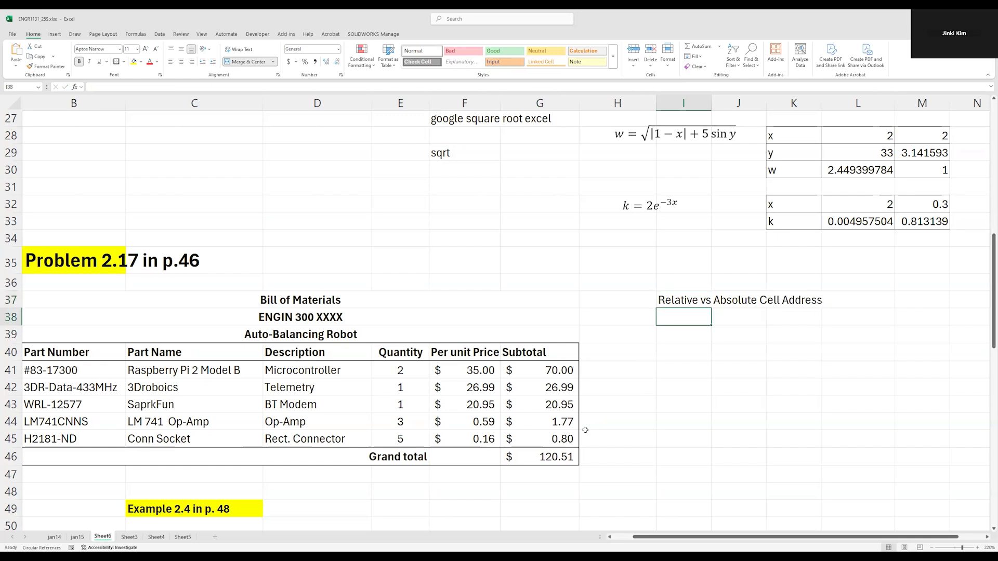
Enter the note "default: relative" in I39, two rows below the new heading
key(Up)
key(Down)
key(Down)
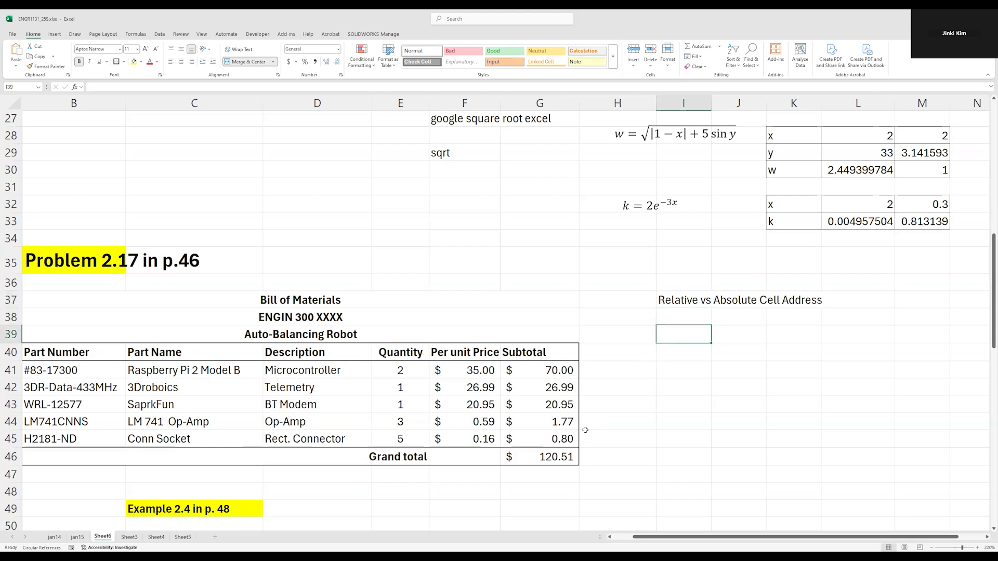
text(default:)
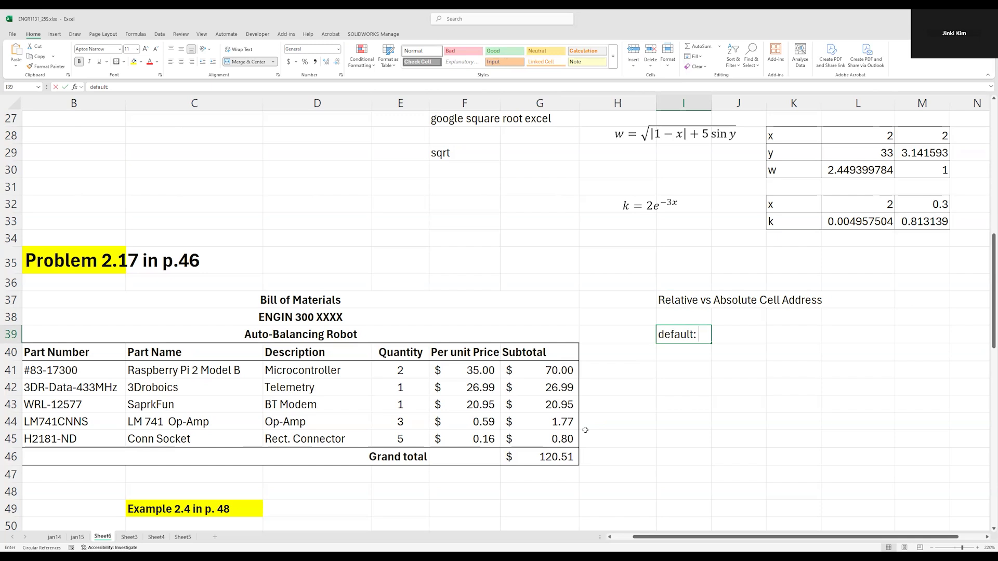
text(relative)
key(Return)
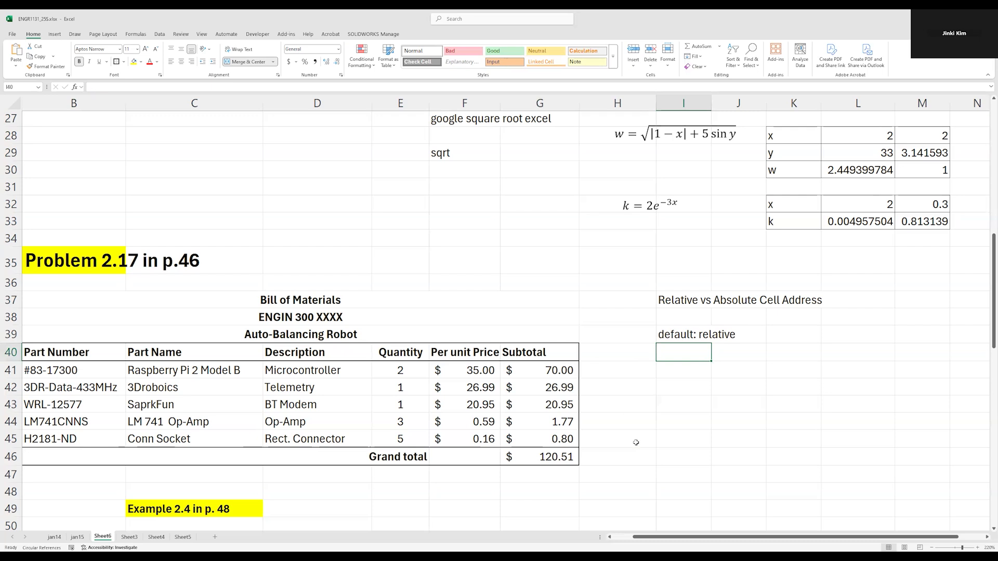
Review the first subtotal formulas in the bill of materials and the first overall score formula in H52
click(739, 387)
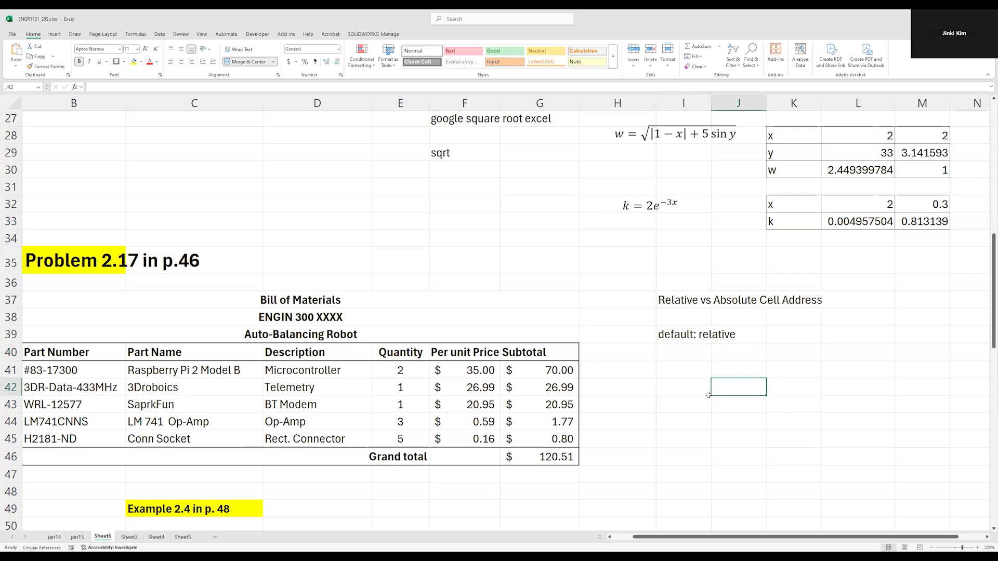
click(538, 368)
click(549, 387)
click(552, 370)
scroll(767, 438, down, 5)
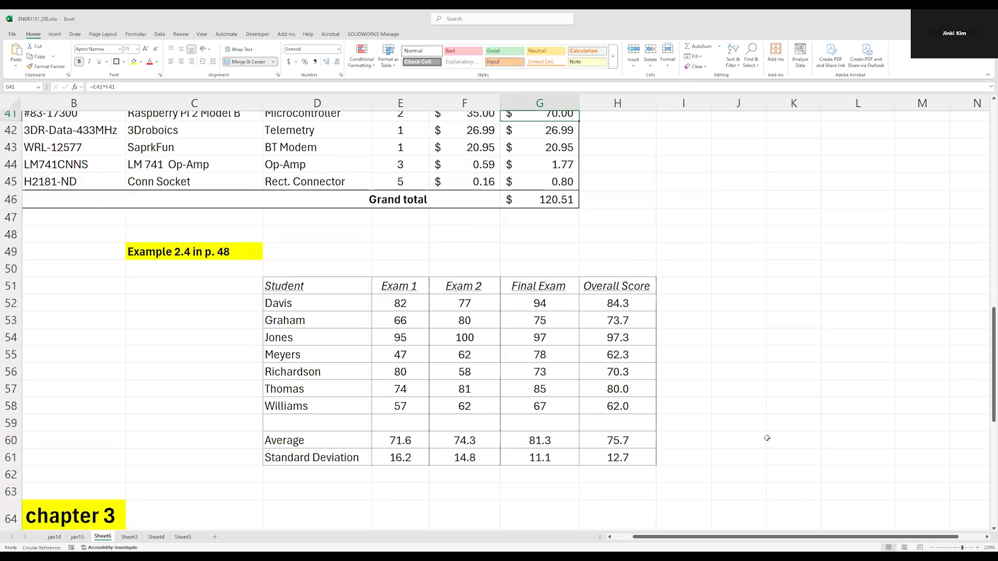
scroll(767, 438, up, 4)
scroll(764, 437, down, 3)
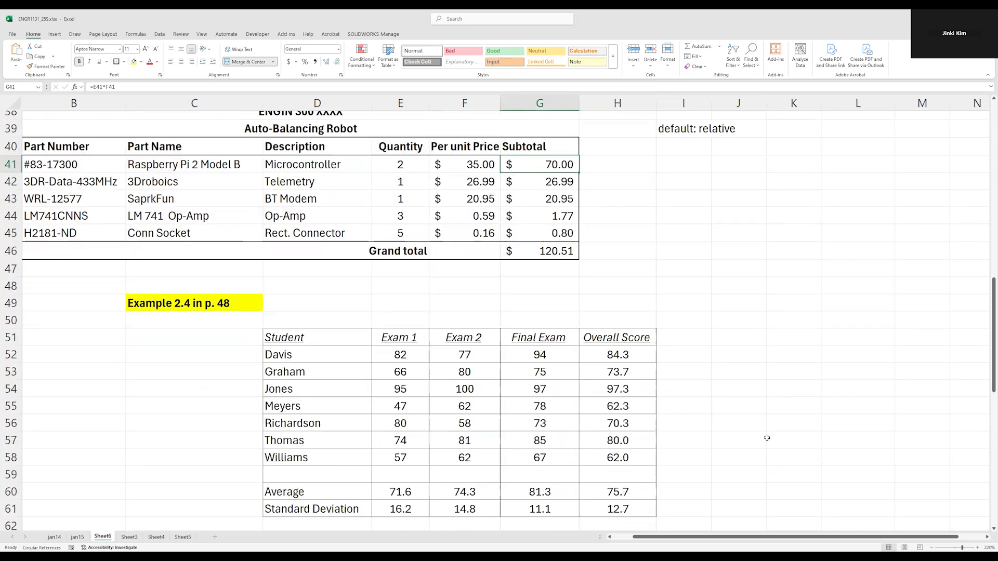
double_click(622, 355)
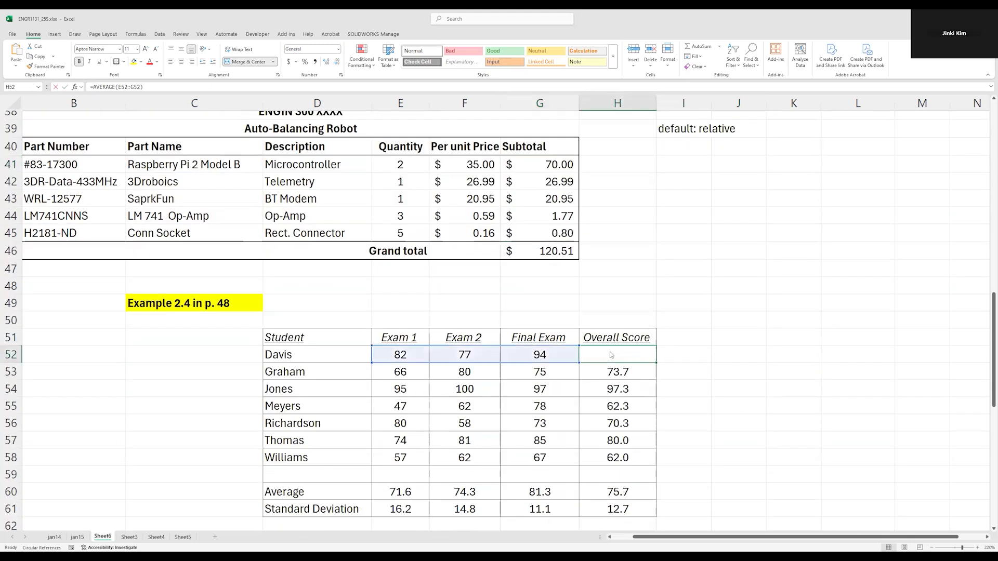
click(684, 303)
scroll(684, 303, up, 4)
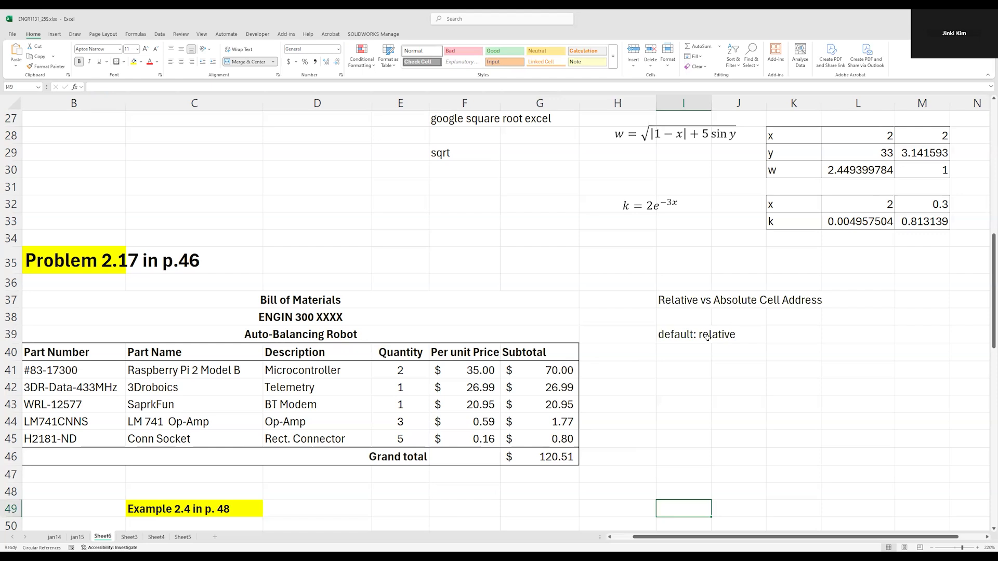
Examine the cell references in the Raspberry Pi subtotal formula in G41
click(738, 404)
click(559, 370)
double_click(550, 370)
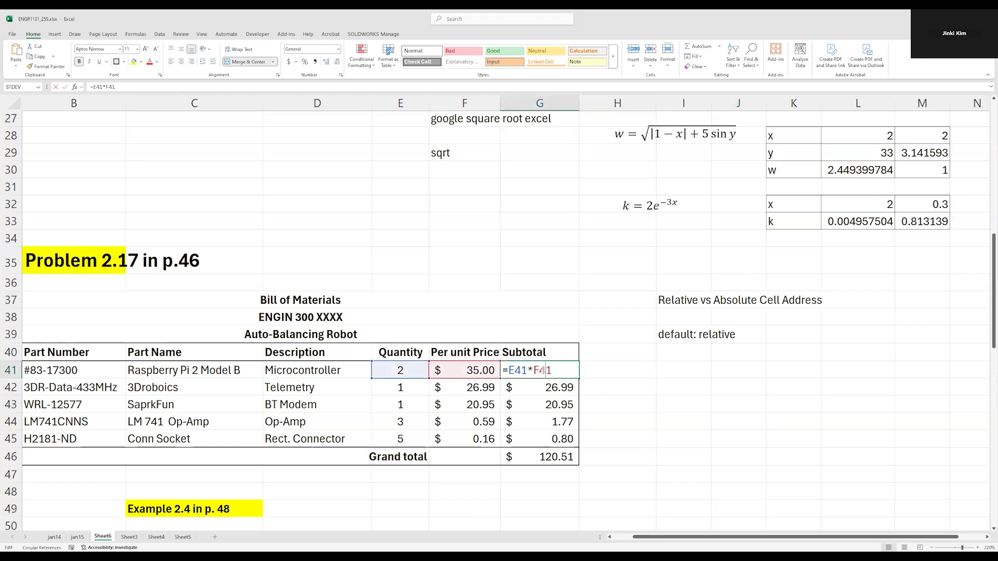
key(Escape)
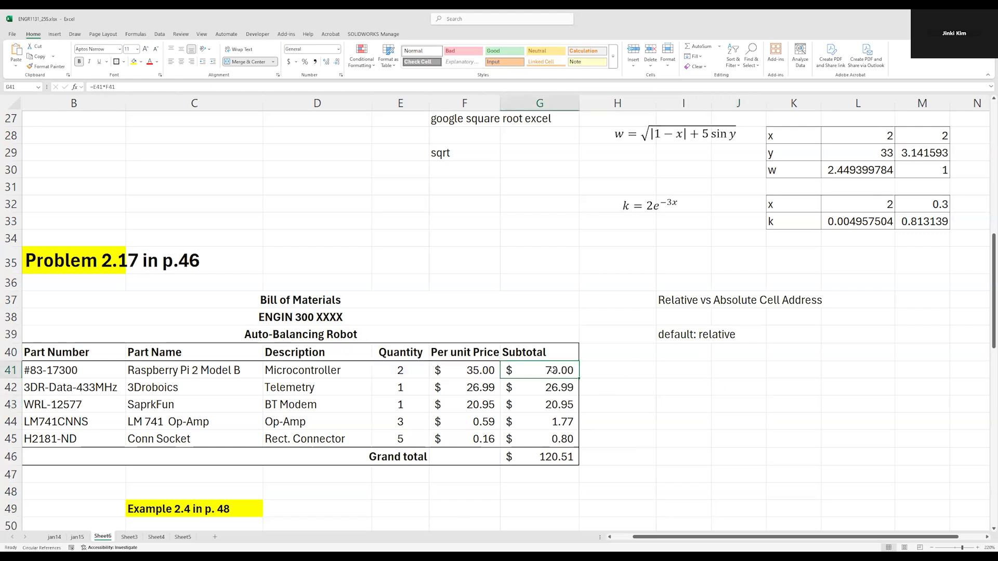
double_click(554, 369)
key(Escape)
double_click(544, 369)
key(Escape)
double_click(550, 371)
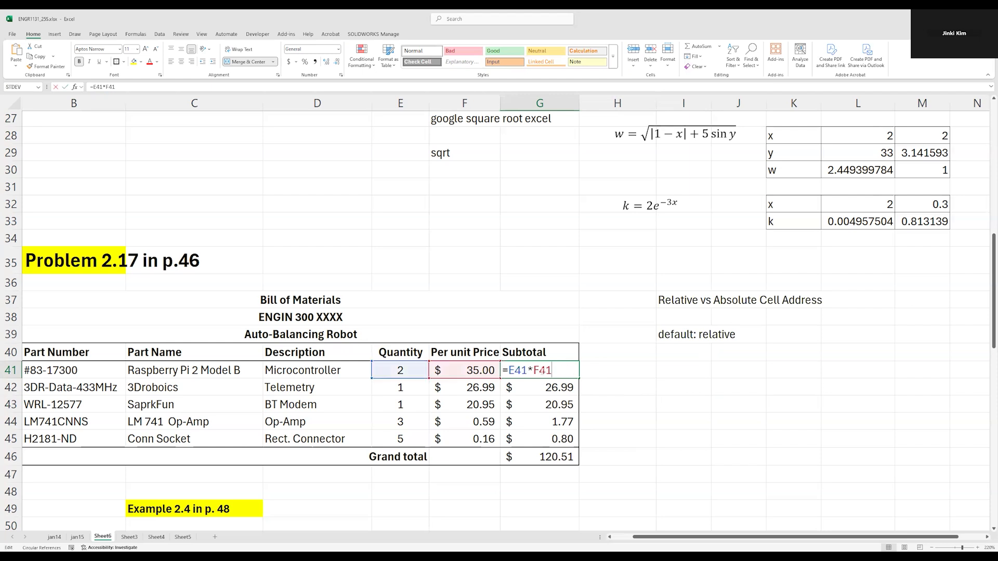
drag(525, 370, 511, 370)
key(Escape)
Copy the G41 subtotal formula to K43 to inspect its pasted cell references, and clear the copy
key(ctrl+c)
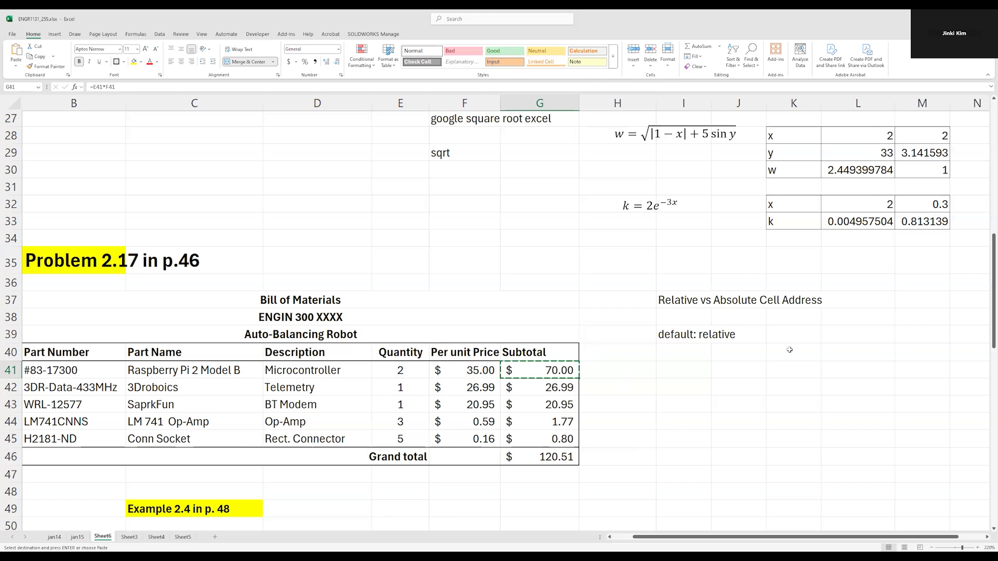
click(780, 401)
key(ctrl+v)
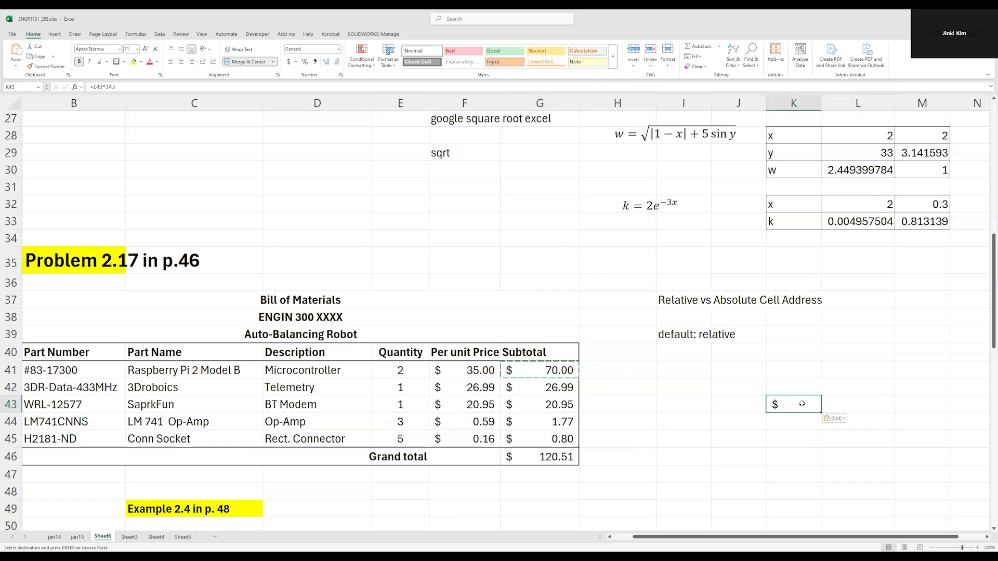
double_click(802, 404)
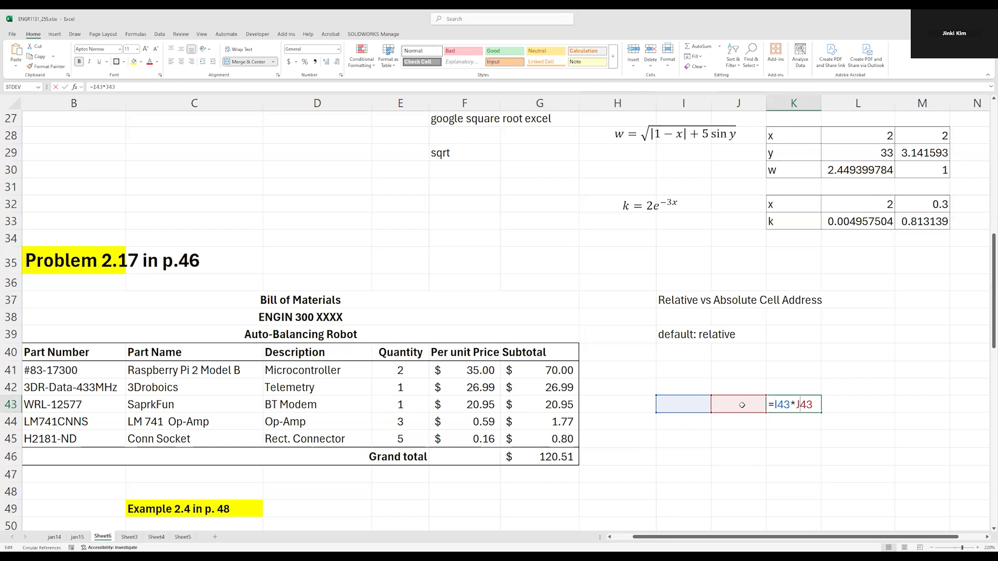
drag(774, 404, 816, 403)
key(ctrl+Return)
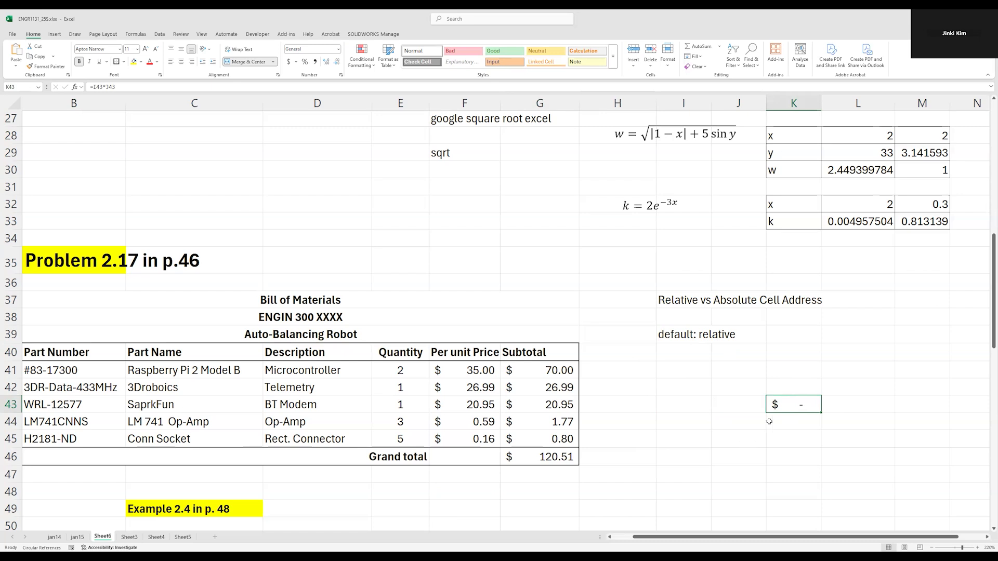
key(Delete)
Enter the sample values 22 in I41 and 55 in J44
click(836, 402)
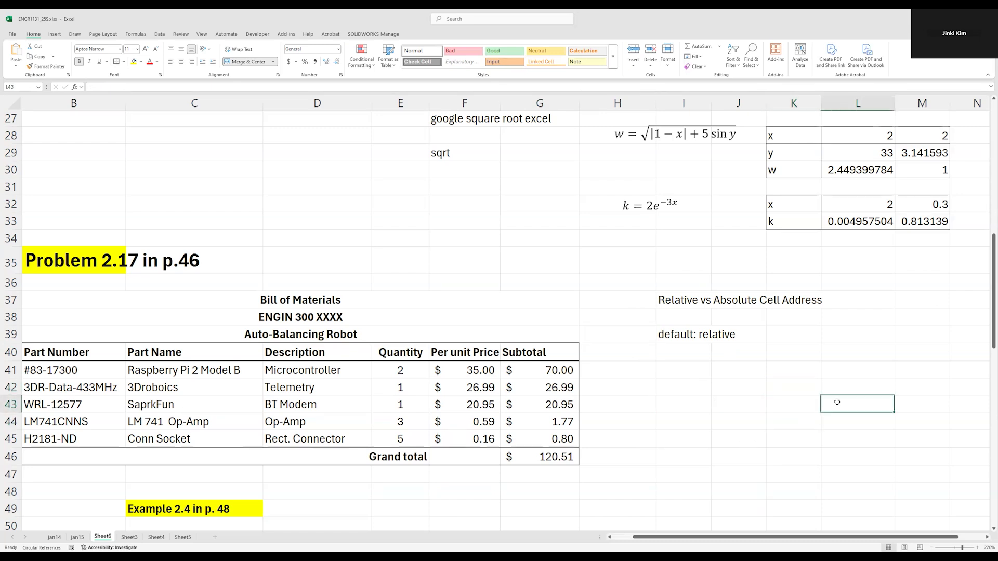
click(722, 424)
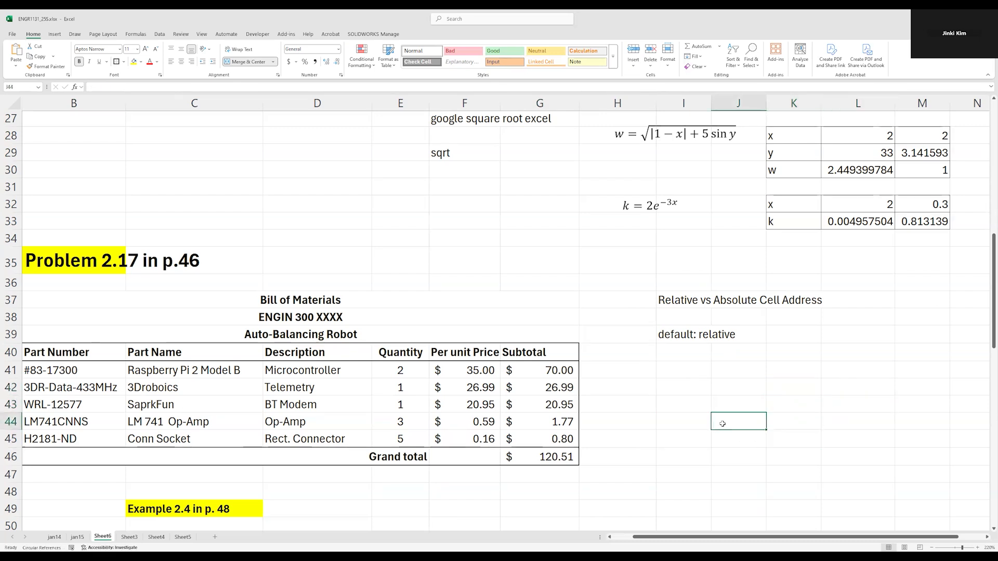
click(743, 405)
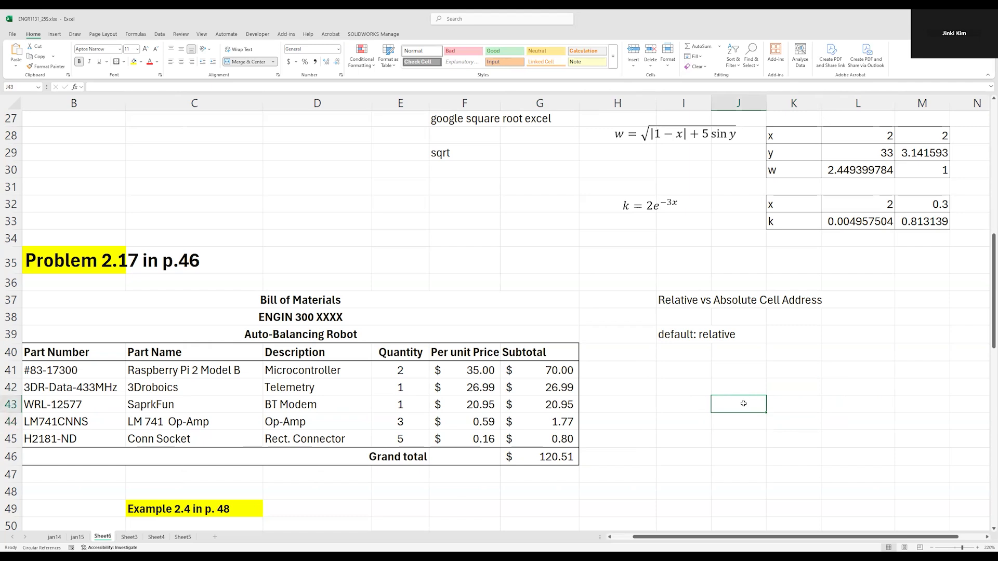
click(649, 385)
key(Right)
key(Right)
key(Left)
key(Up)
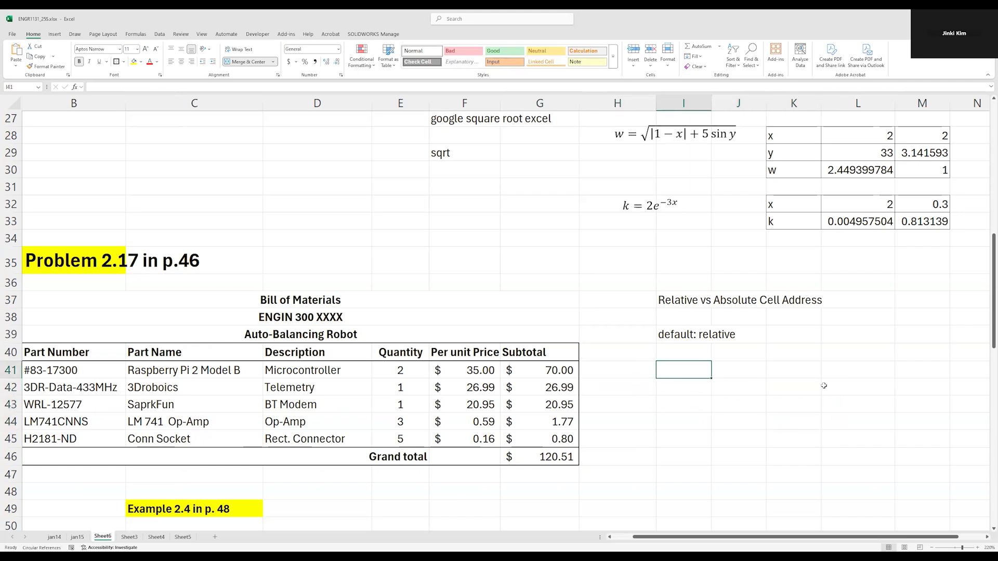
text(22)
key(Return)
key(Right)
key(Down)
Enter the formula =I41*J44^2 in L46 using the two sample values
key(Down)
text(55)
key(Right)
key(Down)
key(Down)
key(Right)
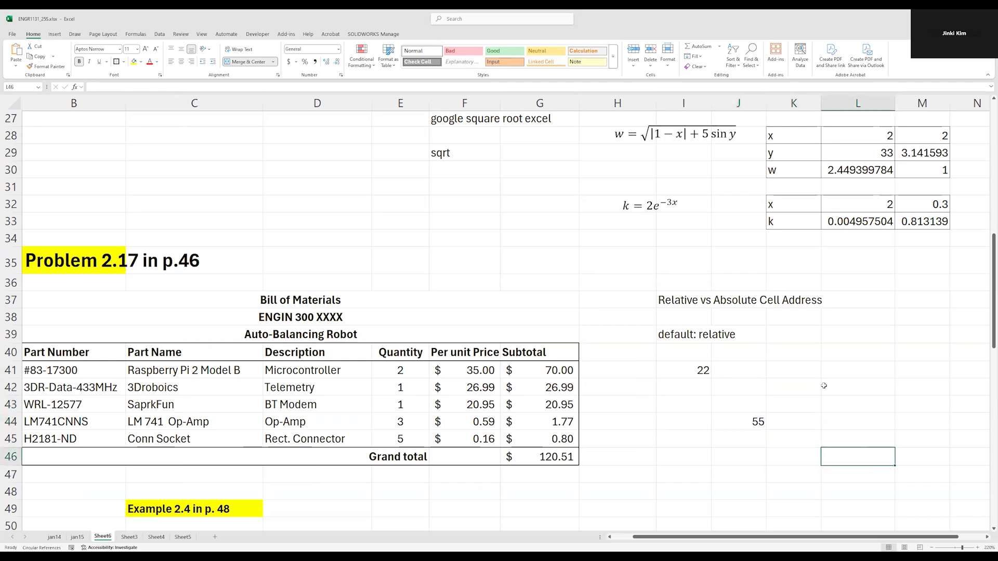
text(=)
click(701, 367)
text(*)
click(758, 421)
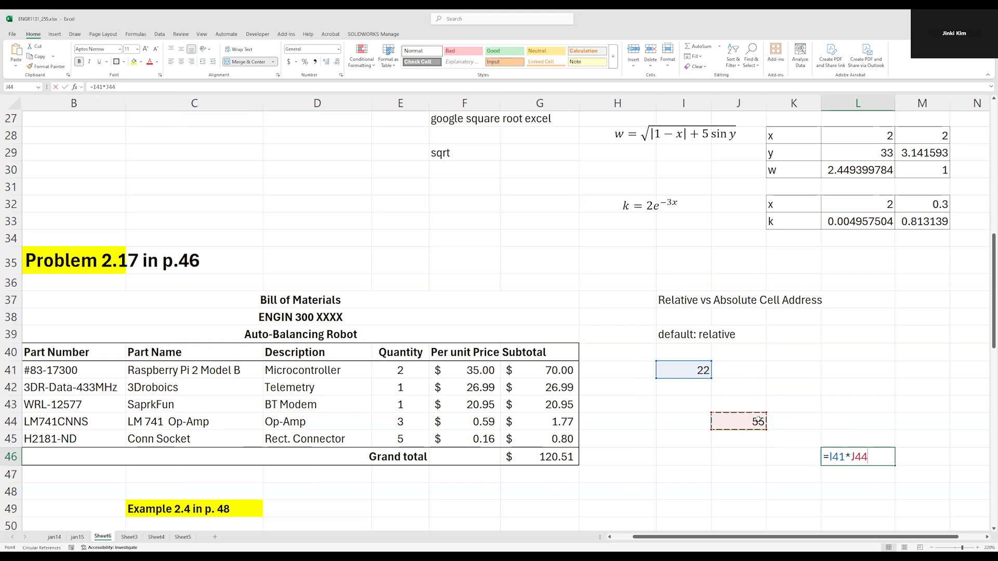
text(^2)
key(Return)
Check the formula in L46 and copy it to I48
key(Up)
key(F2)
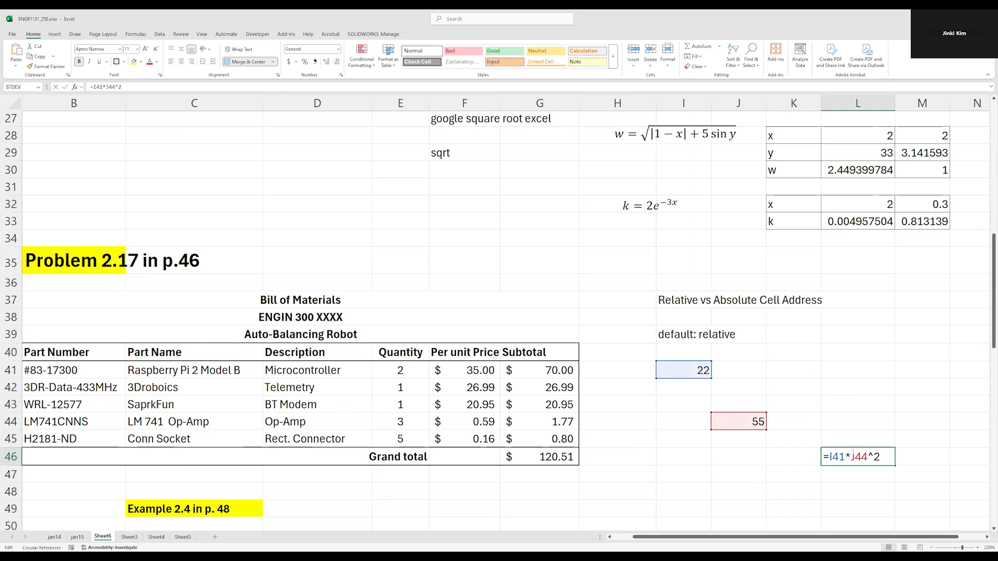
key(Escape)
key(ctrl+c)
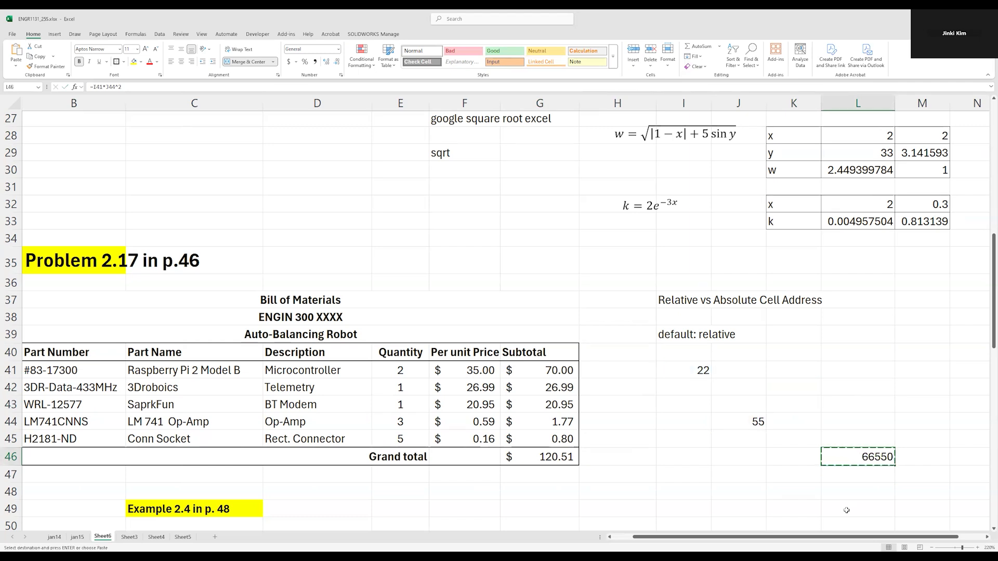
click(659, 490)
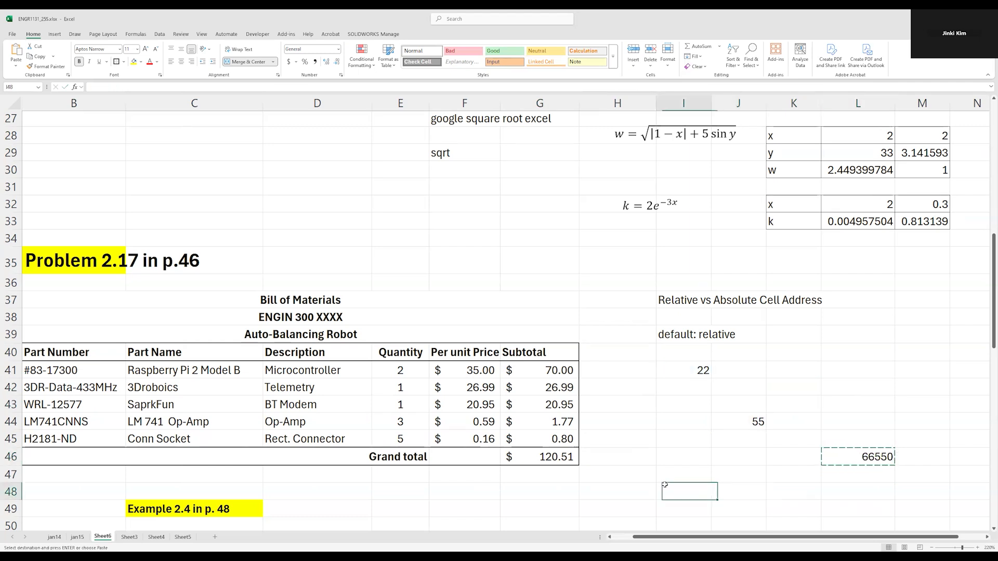
key(ctrl+v)
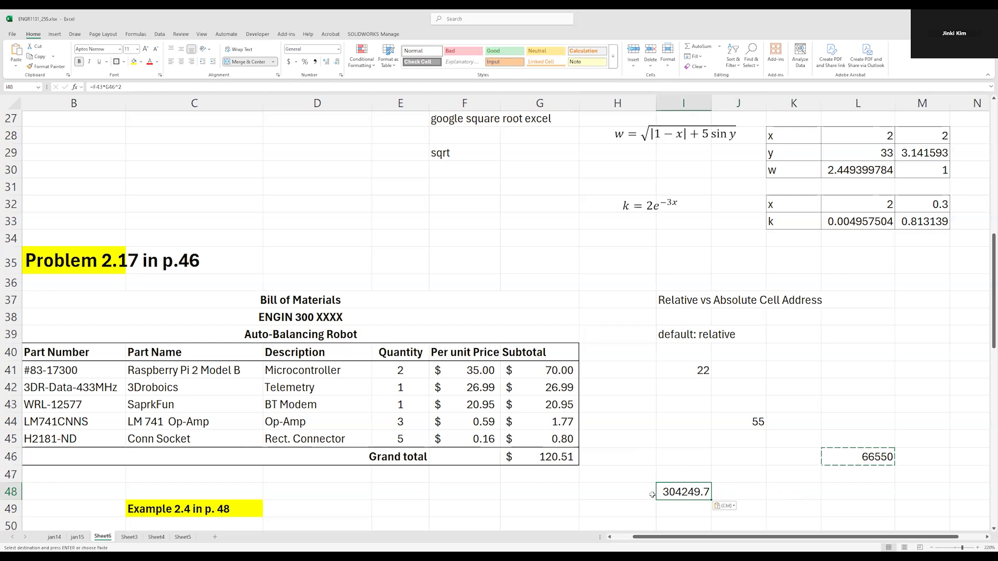
Compare the cell references in the copied formula in I48 with those of the original formula in L46
double_click(686, 492)
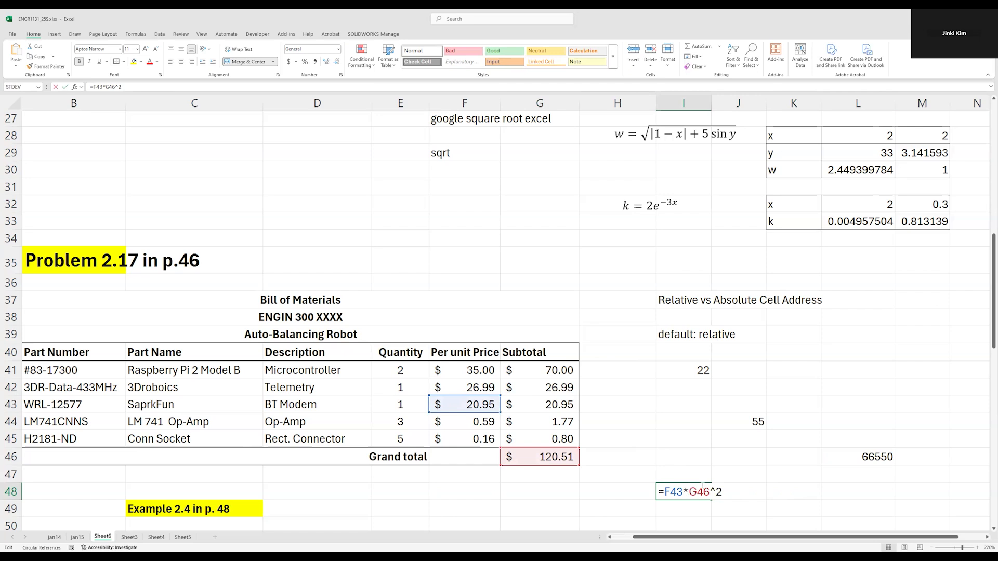
click(869, 453)
double_click(869, 455)
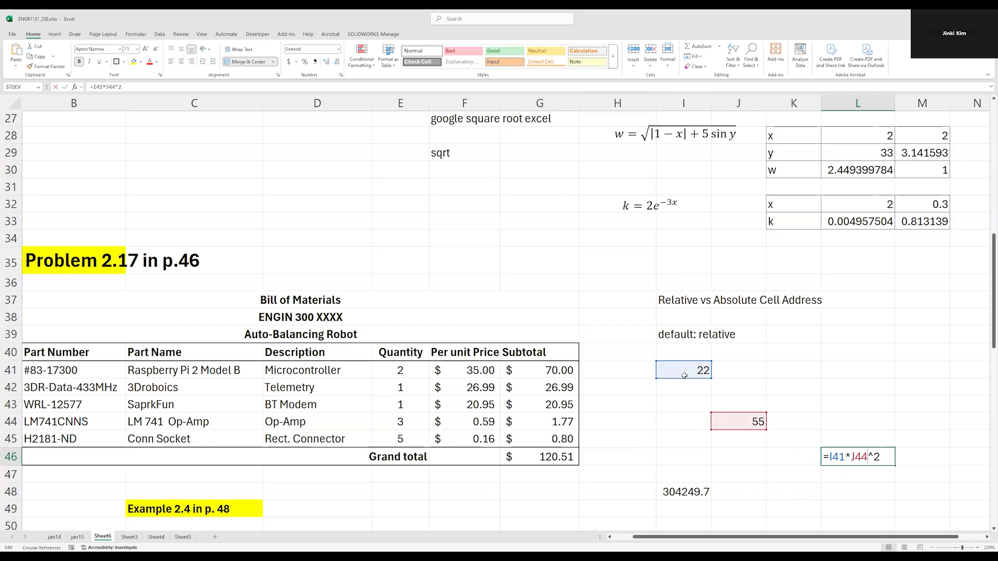
key(Return)
double_click(676, 491)
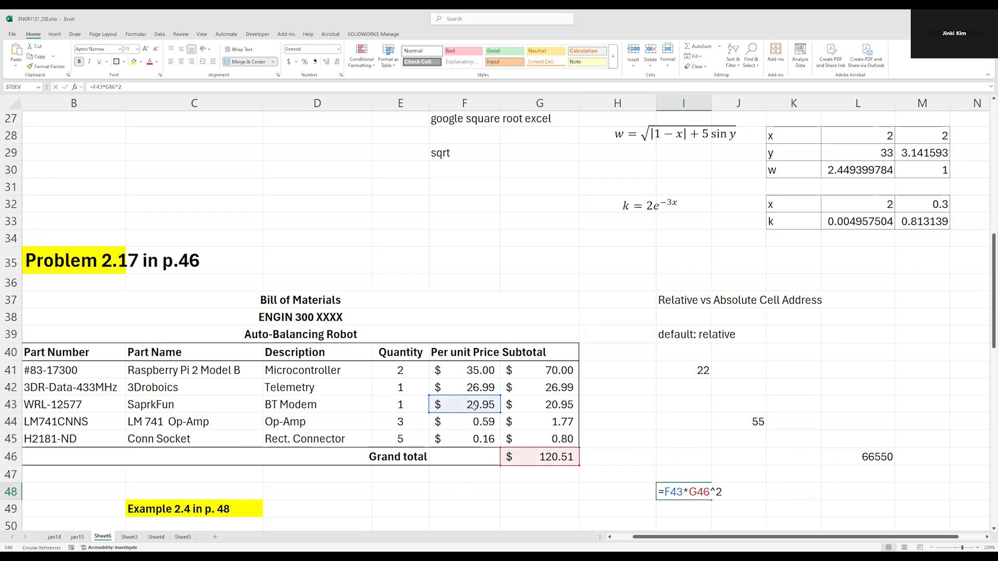
click(677, 492)
double_click(674, 491)
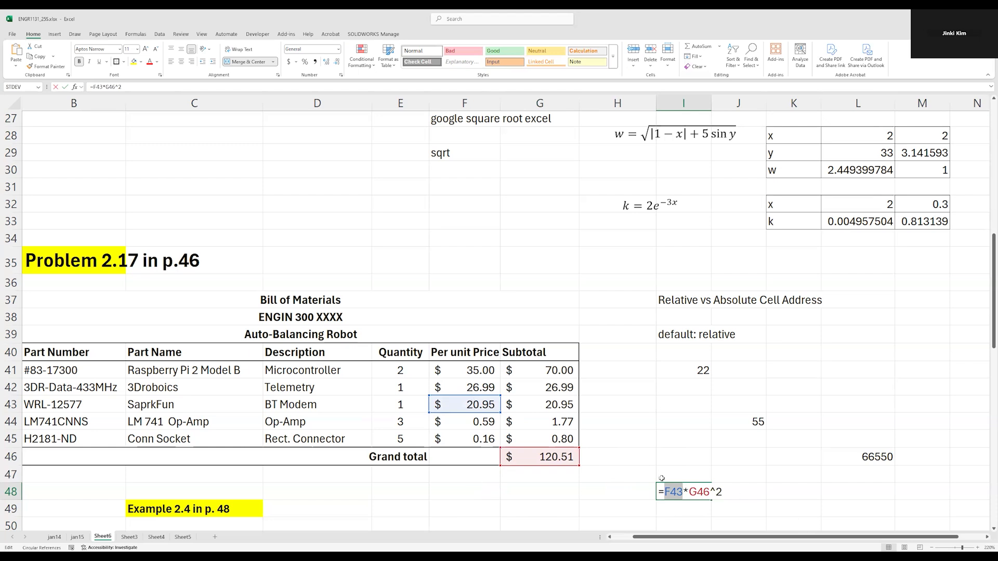
key(Return)
Review the full expression in L46 once more and check the corresponding references in I48
double_click(877, 457)
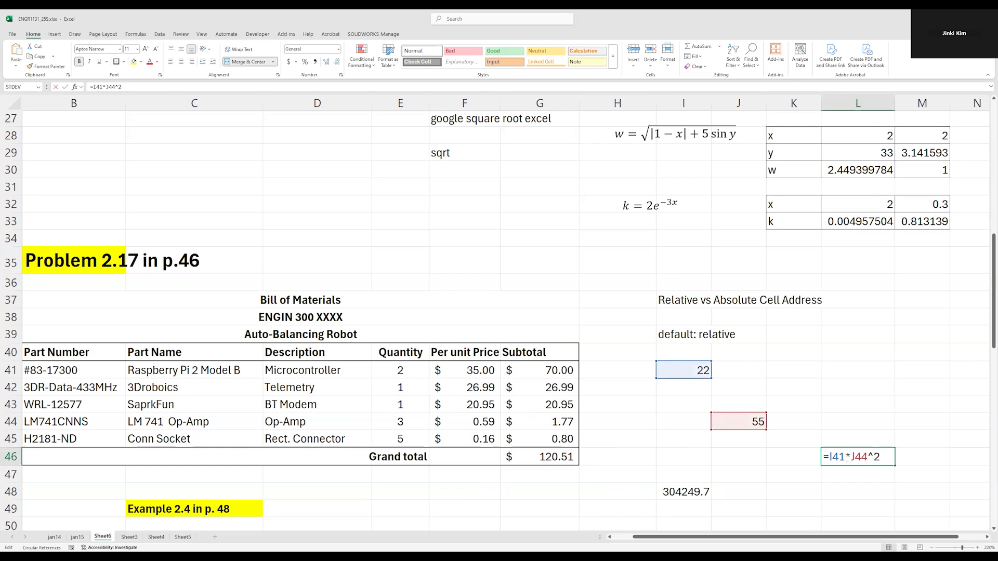
drag(830, 457, 889, 454)
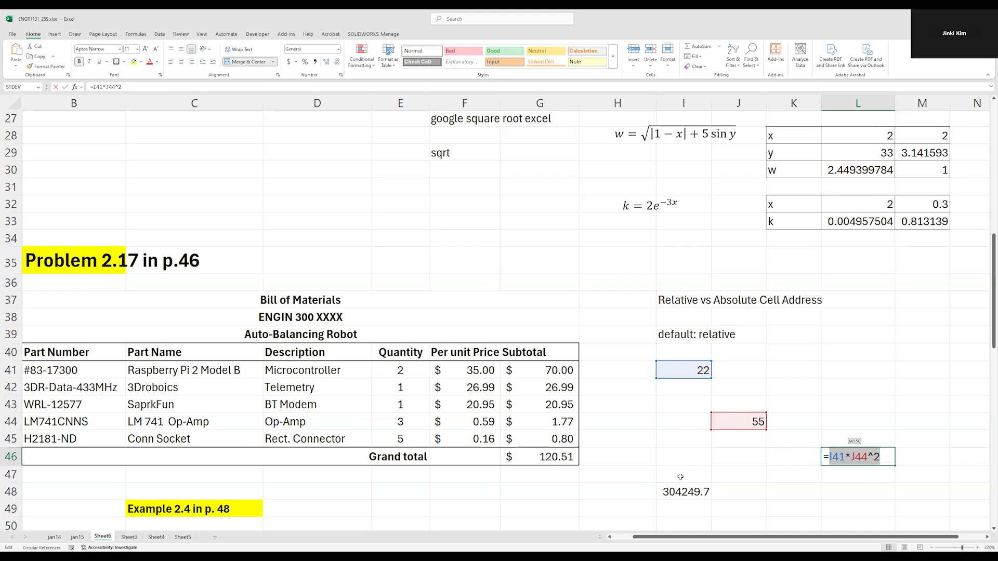
key(ctrl+Return)
double_click(867, 456)
key(Escape)
double_click(686, 492)
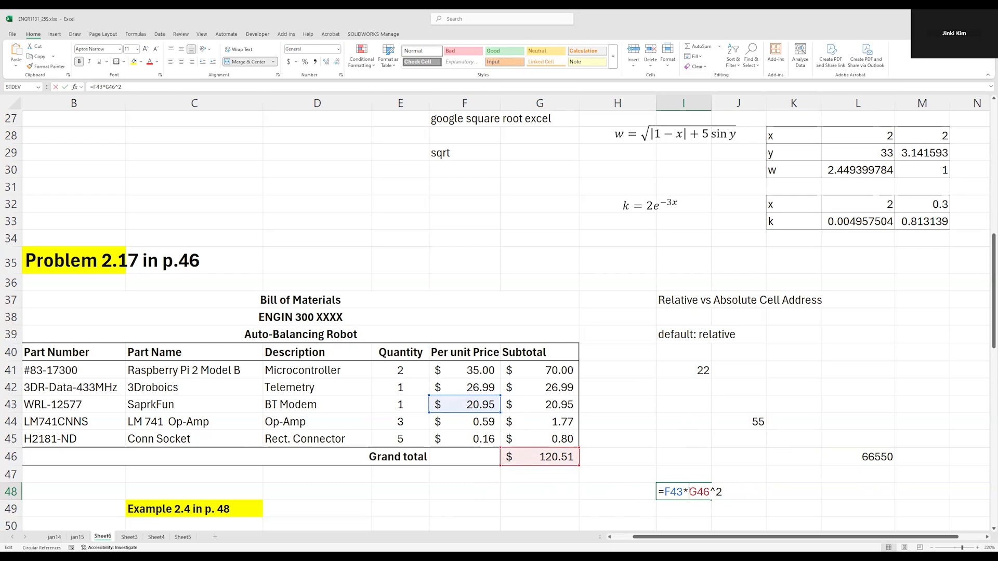
key(ctrl+Return)
Copy the formula from I48 to M53 and inspect the cell references in the pasted formula
key(ctrl+c)
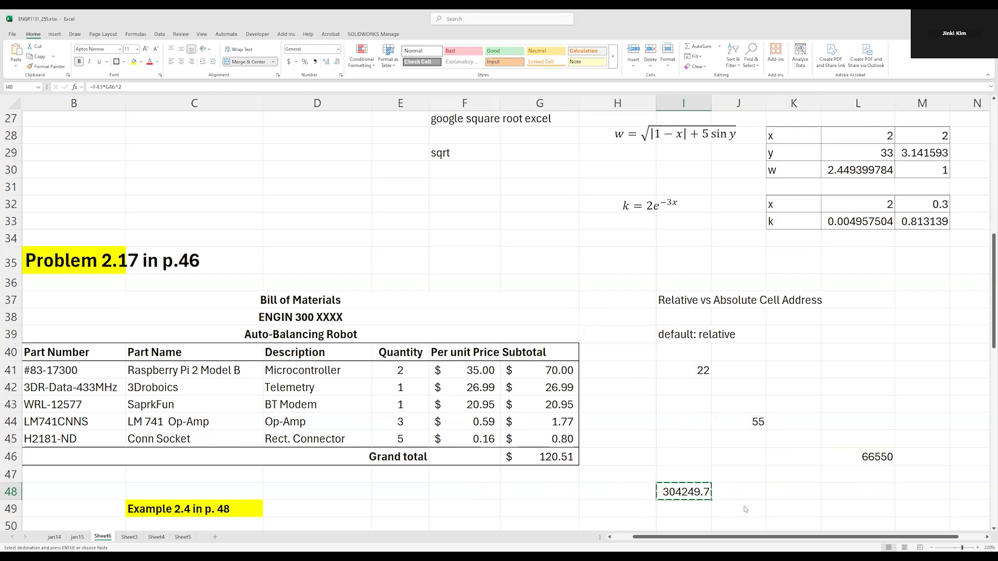
click(804, 511)
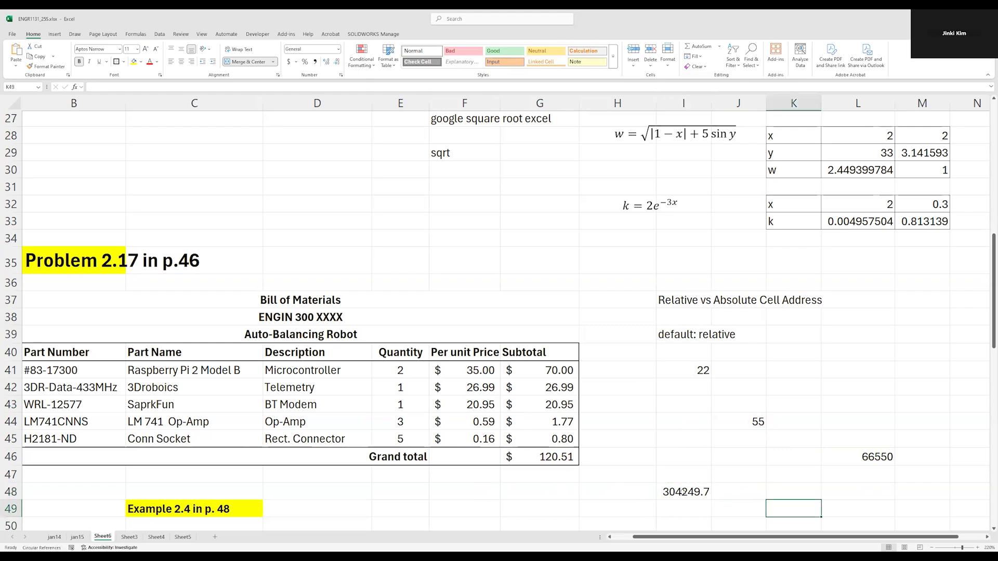
click(686, 490)
click(672, 403)
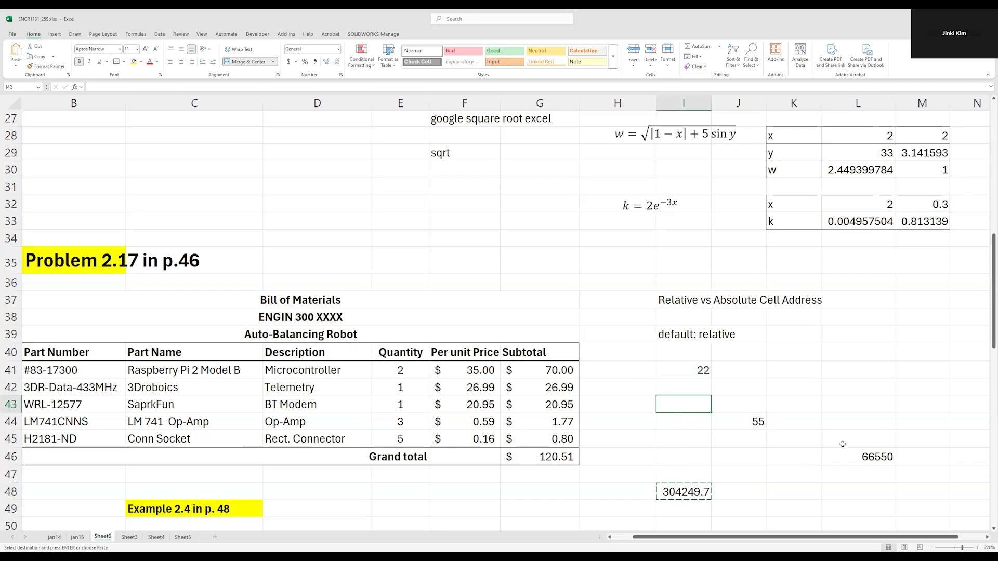
click(794, 508)
scroll(794, 512, down, 4)
click(886, 325)
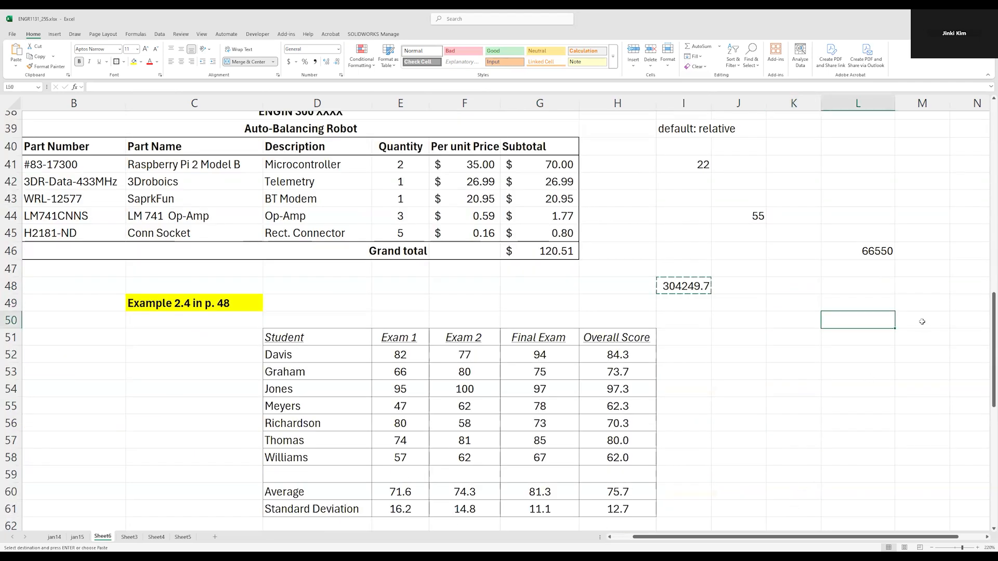
click(926, 374)
key(ctrl+v)
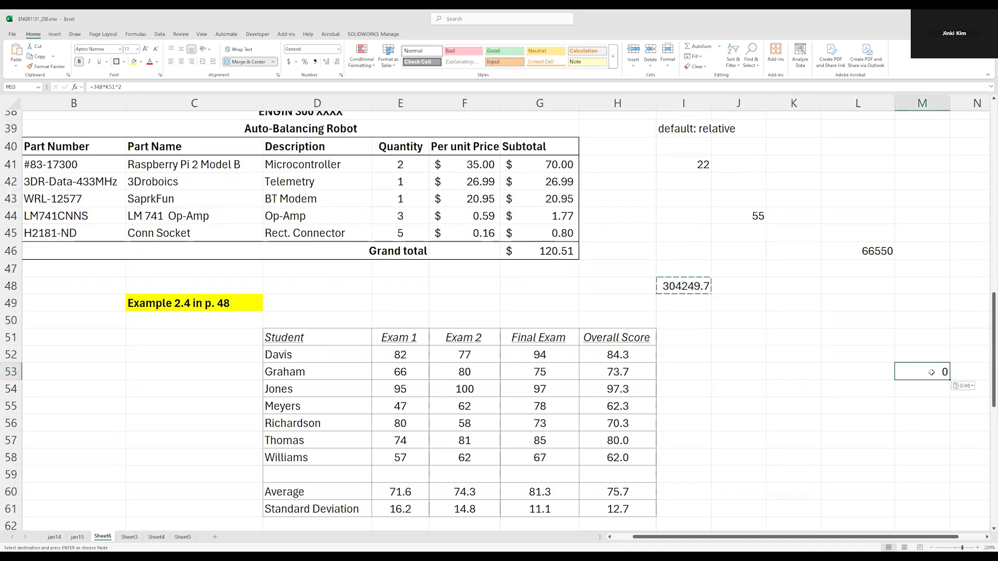
double_click(932, 372)
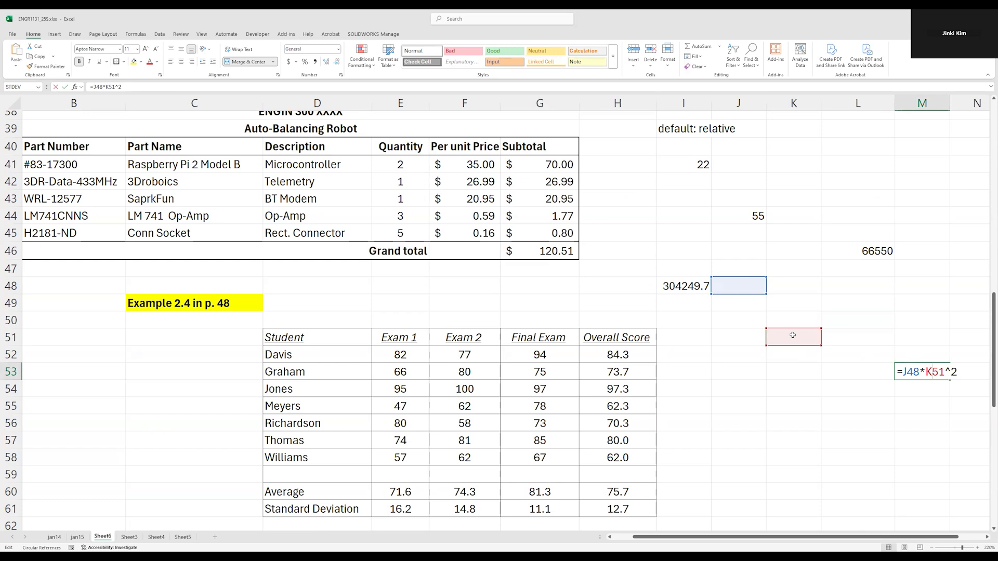
key(ctrl+Return)
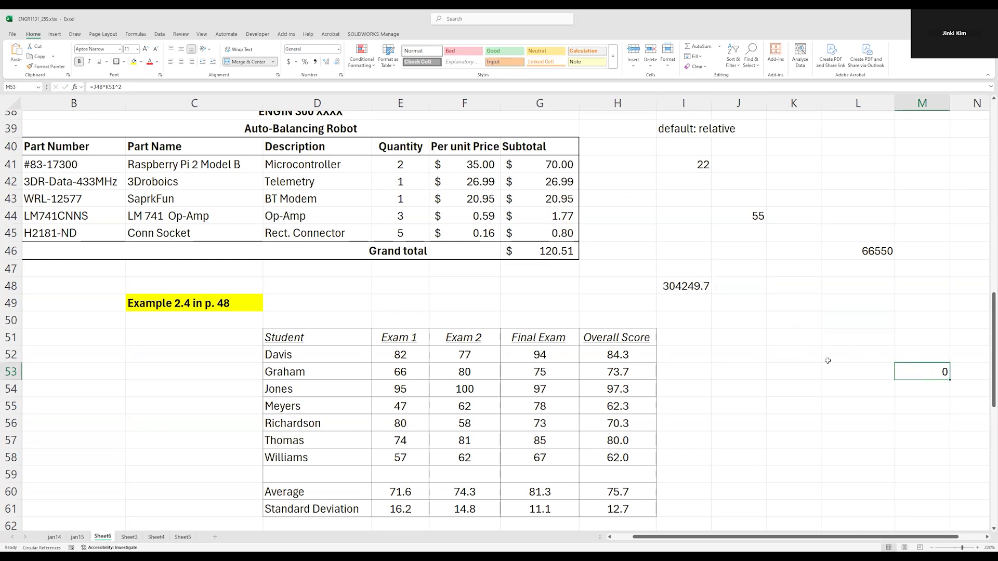
Review which cells the original formula in L46 refers to
scroll(827, 360, up, 1)
click(876, 303)
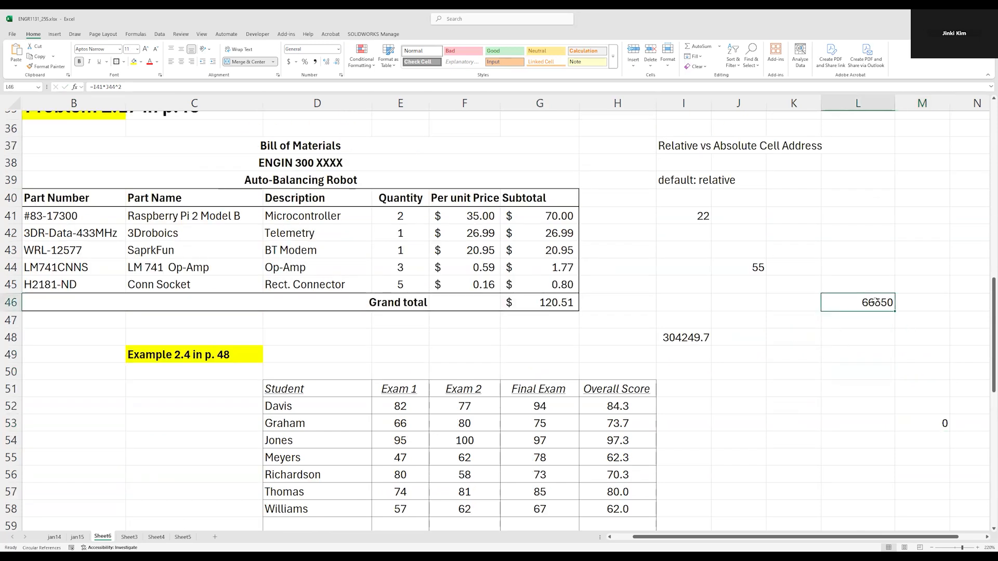
double_click(877, 303)
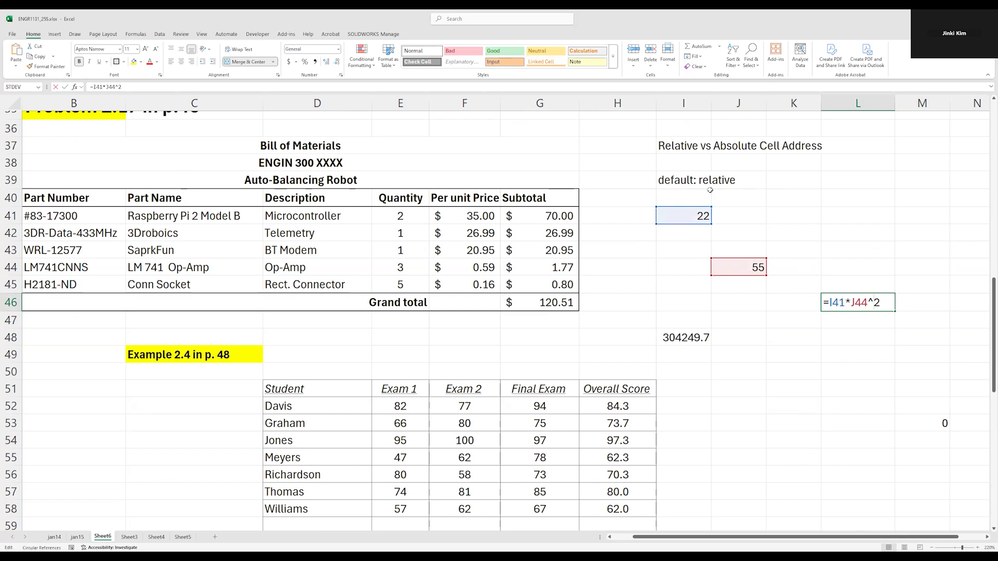
key(ctrl+Return)
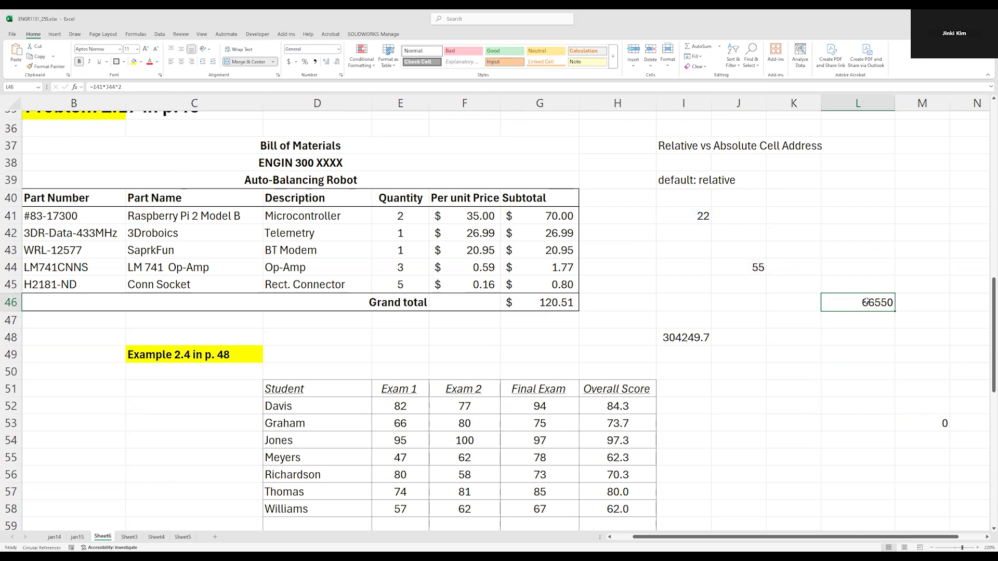
Copy the L46 formula one row down so that L47 contains =I42*J45^2
key(ctrl+c)
click(852, 322)
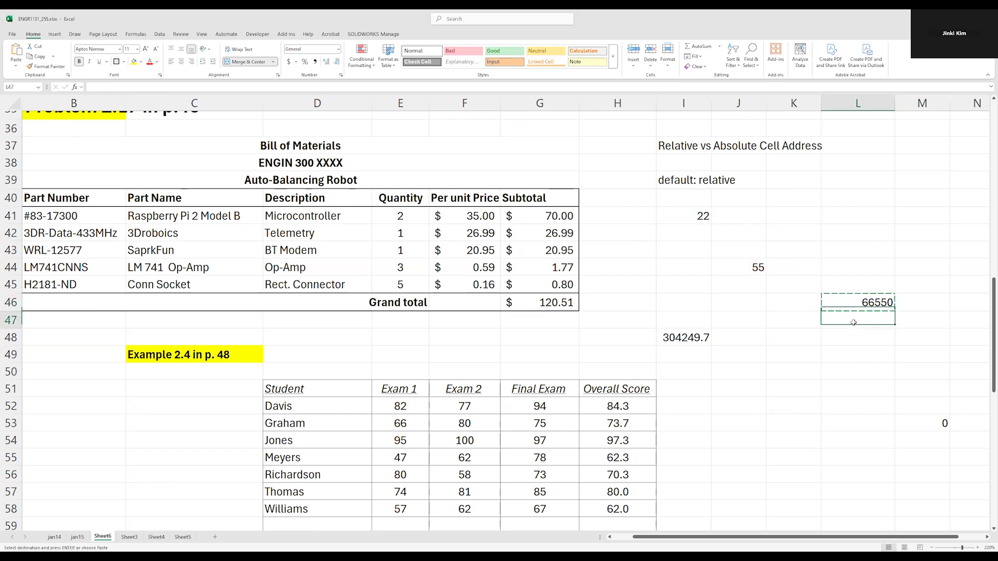
click(695, 211)
click(743, 267)
click(696, 211)
click(733, 265)
click(857, 304)
click(858, 321)
text(=I42*J45^2)
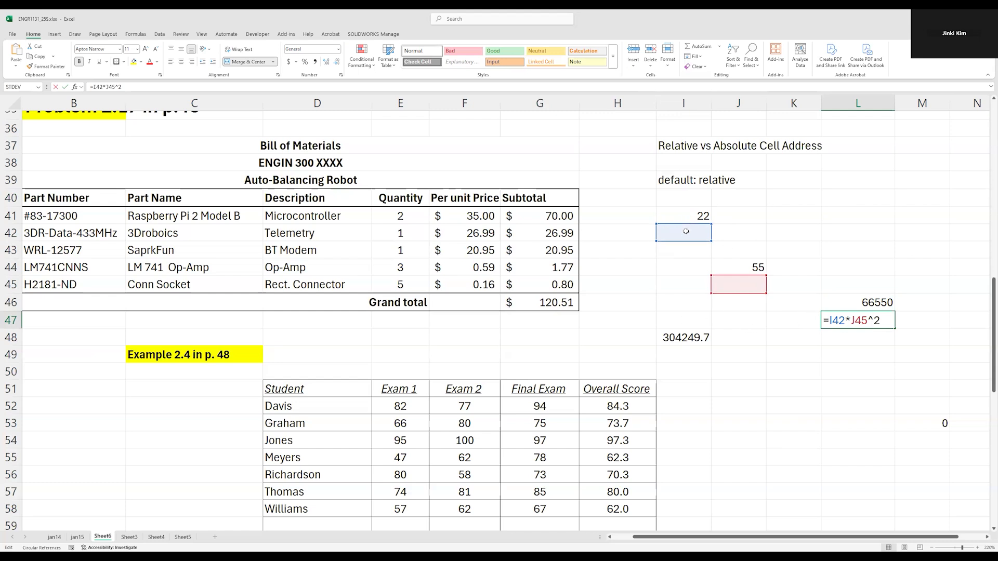
key(ctrl+Return)
Compare the L46 formula and its source cell I41 with the references of the copy in L47
click(860, 302)
click(700, 215)
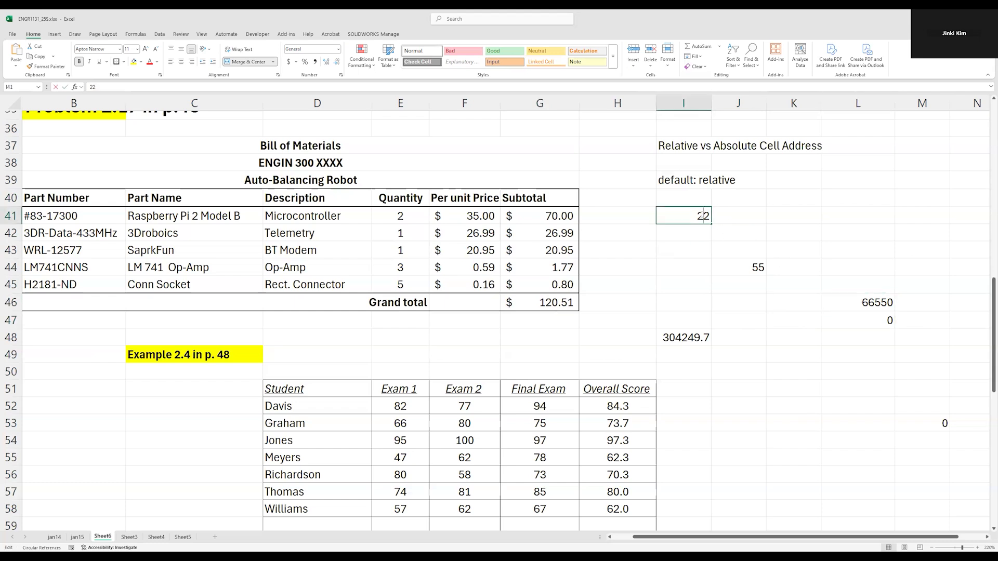
click(869, 304)
double_click(876, 318)
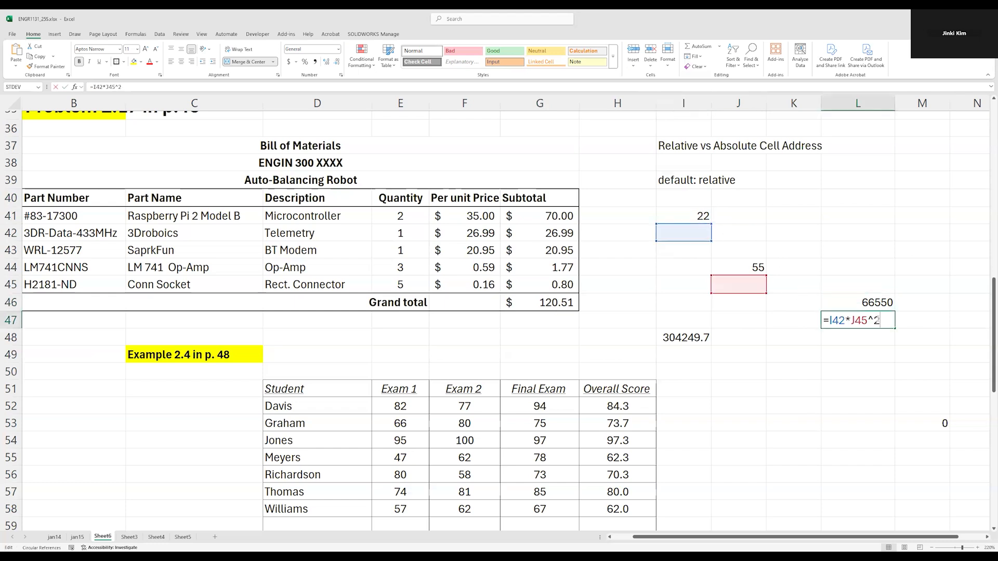
click(869, 304)
double_click(876, 318)
key(Escape)
Make column I absolute in the L46 formula so that it reads =$I41*J44^2
click(876, 303)
double_click(876, 302)
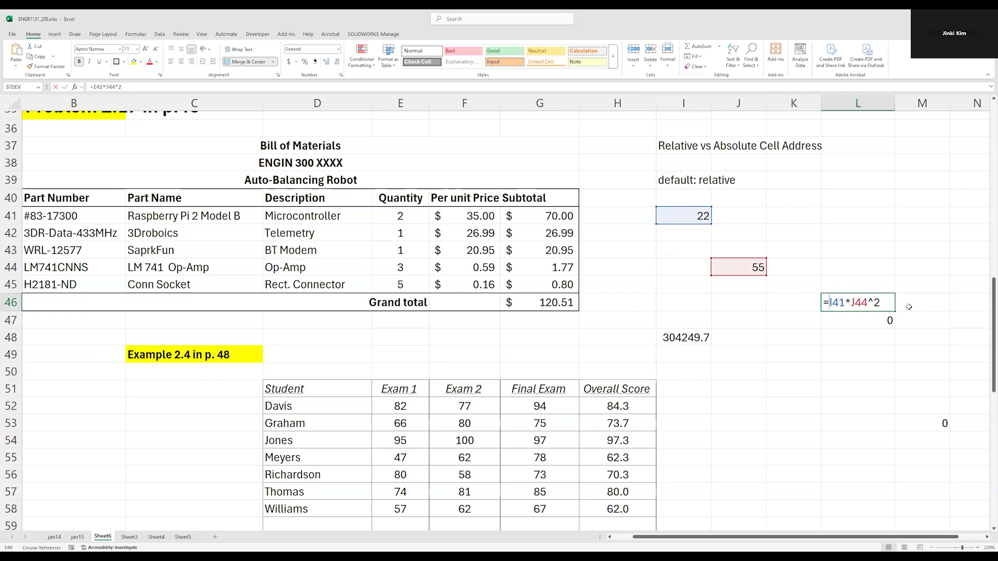
text($)
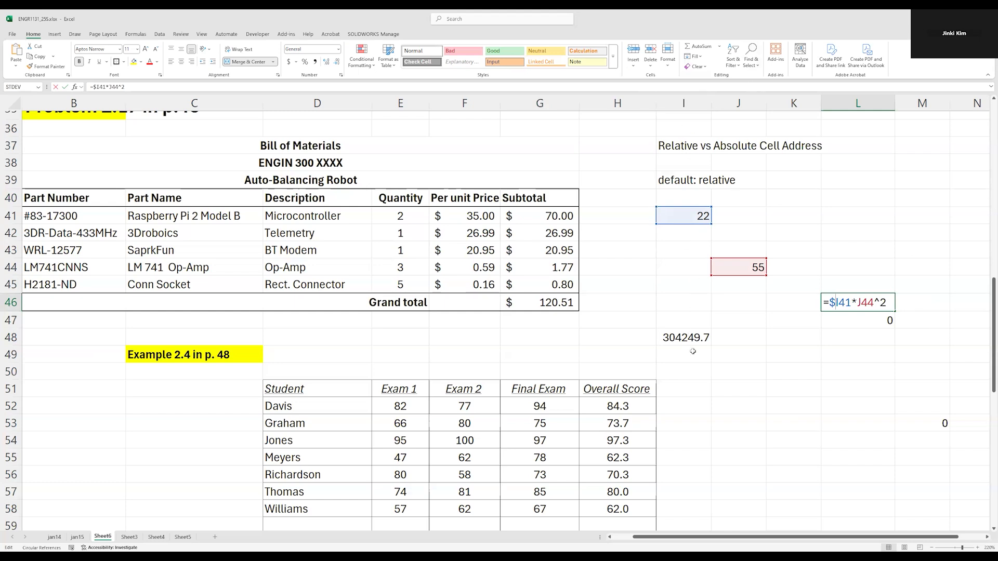
key(shift+Left)
key(Return)
key(Up)
key(F2)
drag(851, 301, 829, 302)
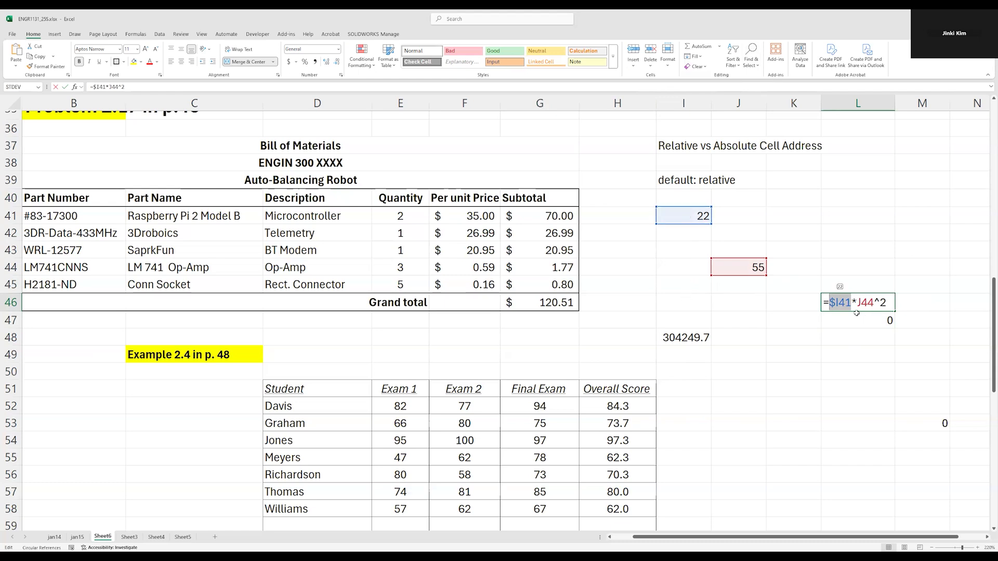
click(834, 302)
key(BackSpace)
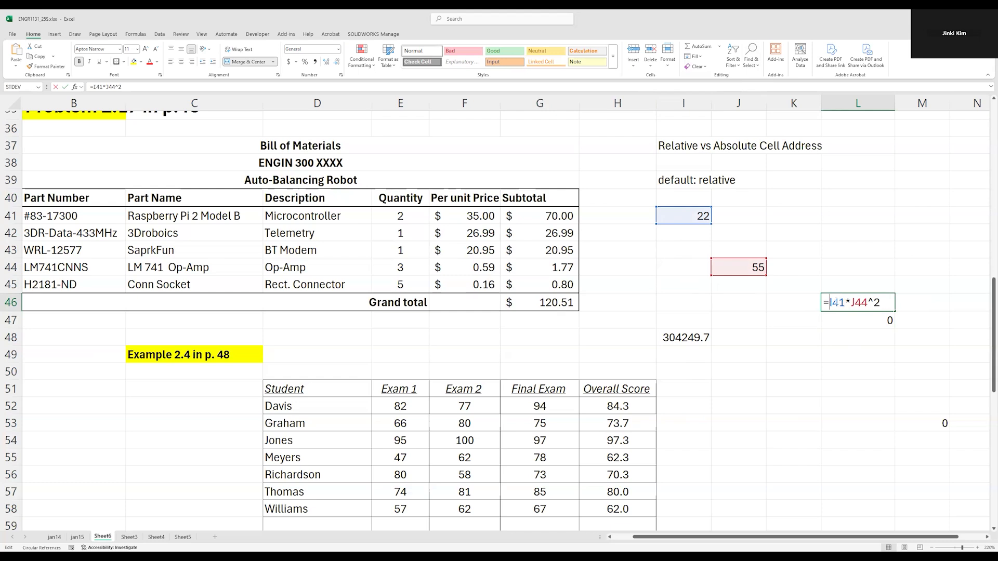
text($)
drag(837, 302, 835, 303)
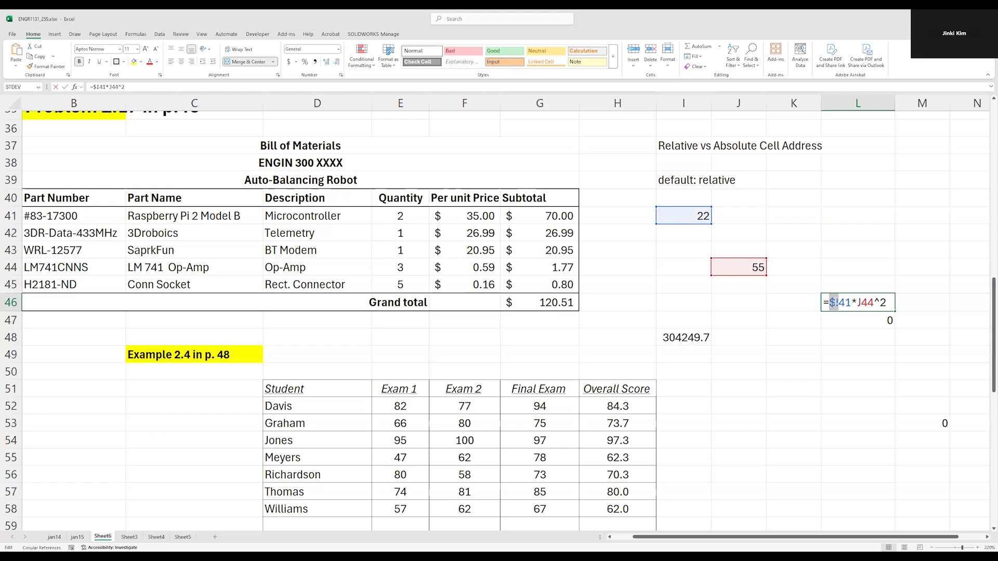
key(ctrl+Return)
Try copying the L46 formula with its absolute column over I48, inspect the pasted references, and undo the paste
double_click(867, 304)
key(Escape)
key(ctrl+c)
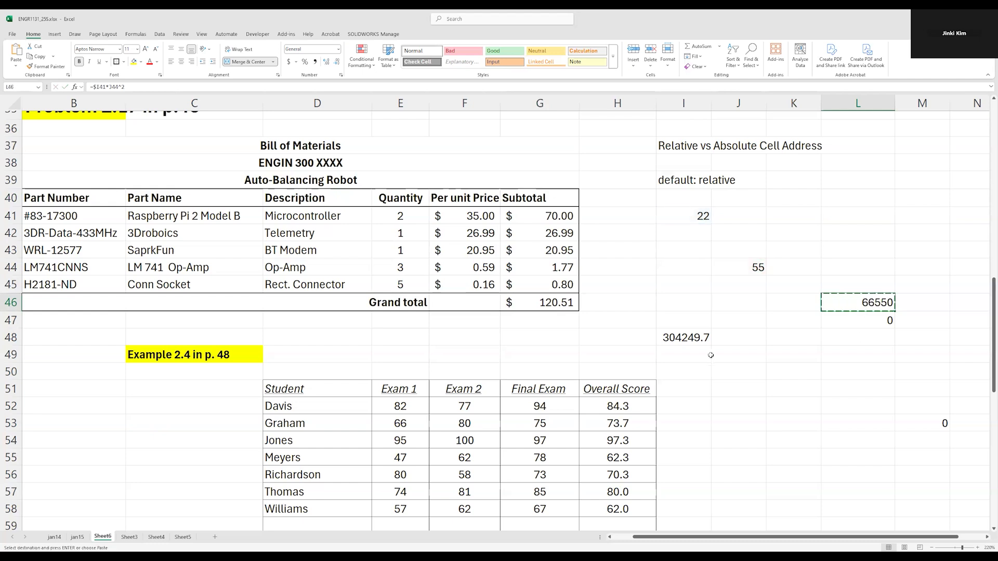
click(692, 338)
key(ctrl+v)
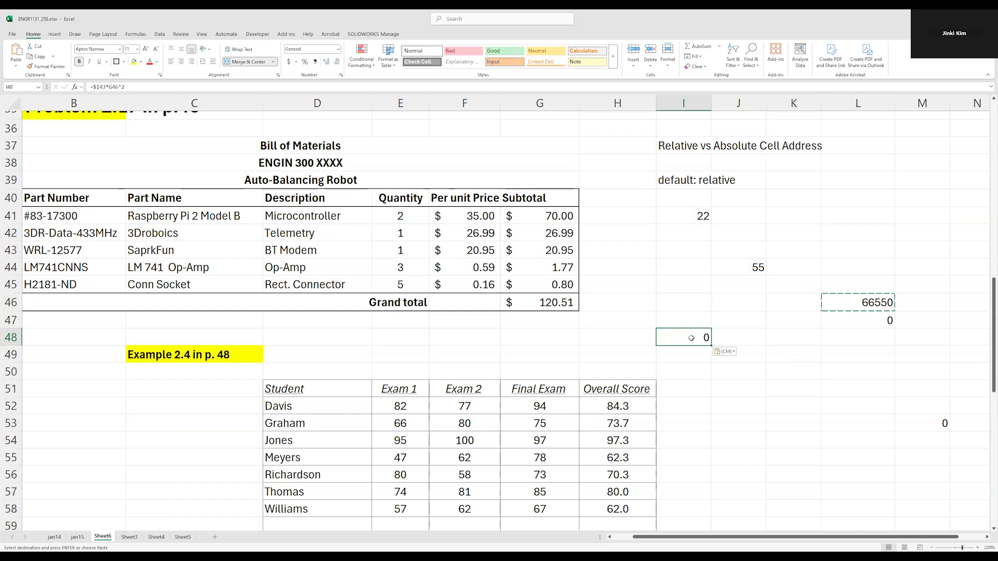
double_click(692, 338)
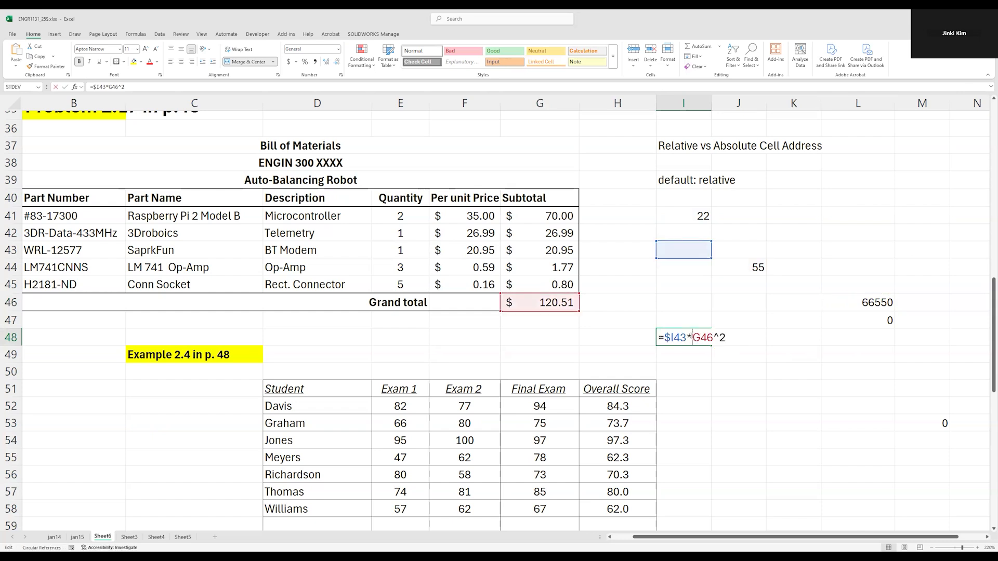
key(Escape)
double_click(879, 303)
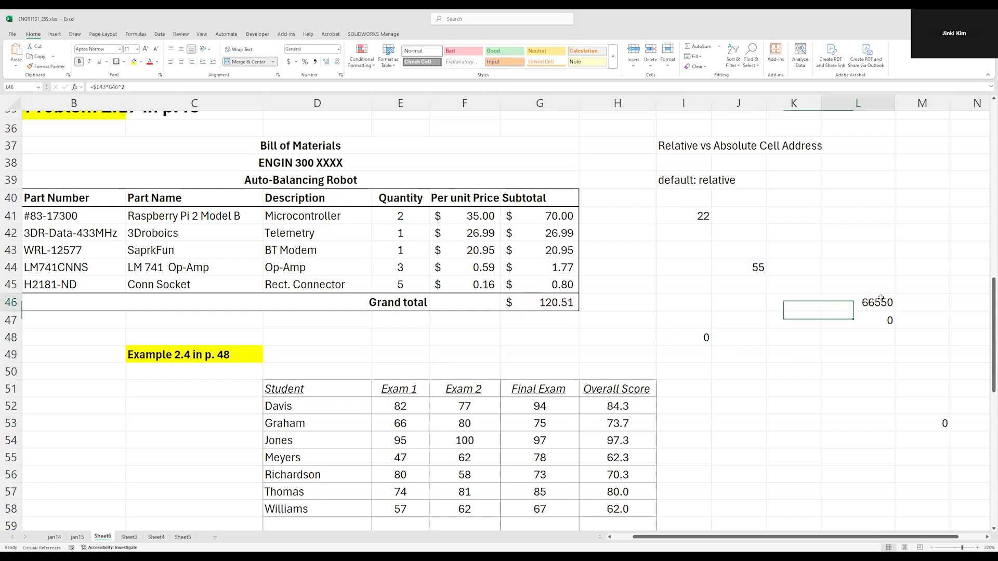
key(Escape)
key(ctrl+z)
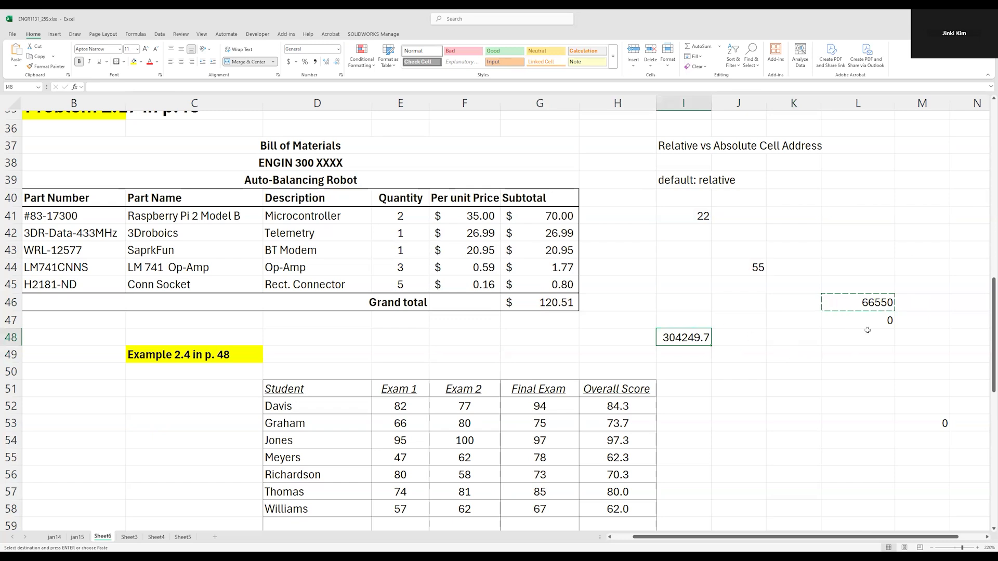
Check which cells the restored formula in I48 refers to
key(Escape)
double_click(683, 338)
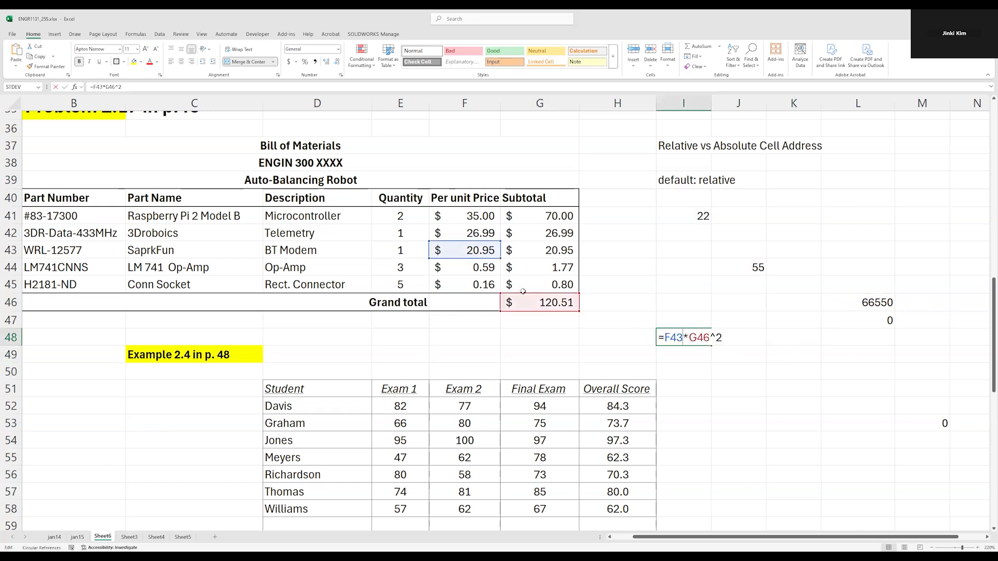
key(Escape)
Try copying the L46 formula into I49 and open the pasted copy to check its references
click(842, 307)
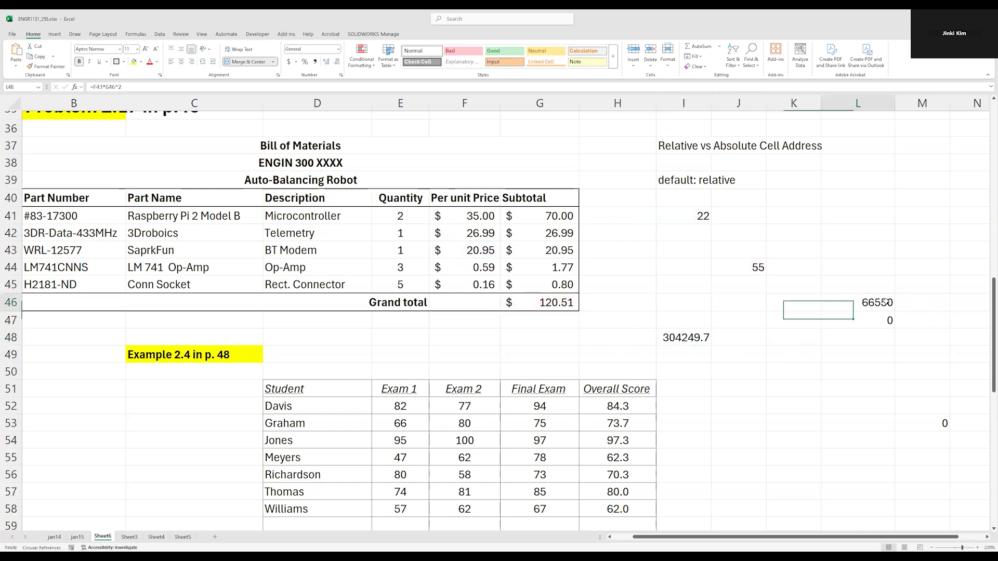
key(ctrl+c)
click(679, 353)
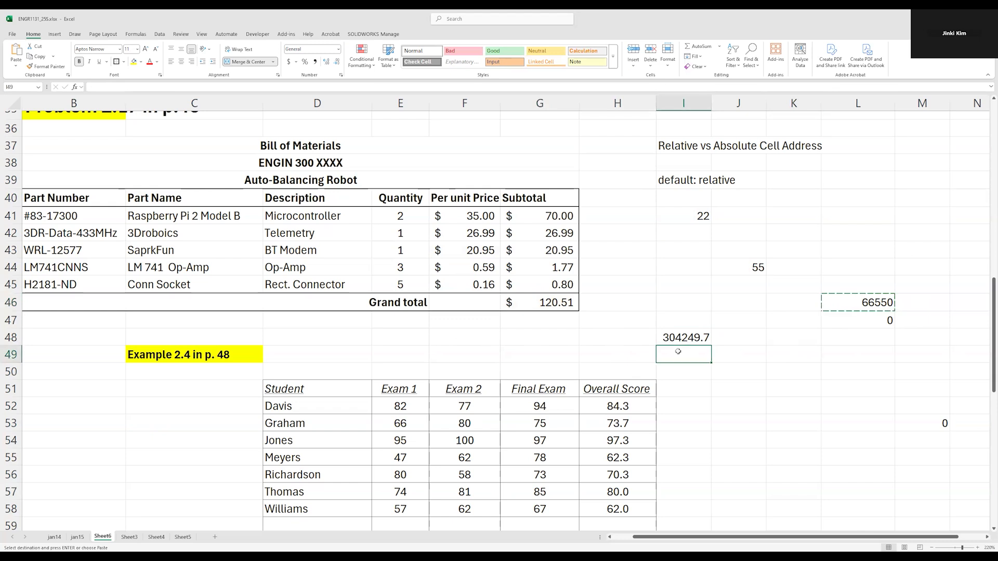
key(ctrl+v)
double_click(680, 353)
key(Escape)
Compare the references of the L46 formula with those of its copy in I49
click(871, 302)
double_click(871, 303)
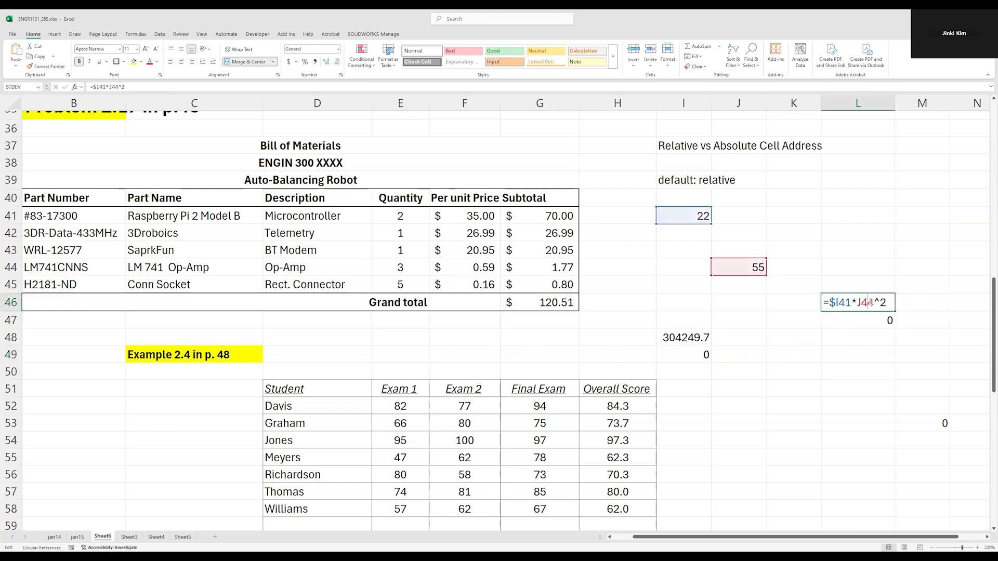
key(Escape)
double_click(698, 355)
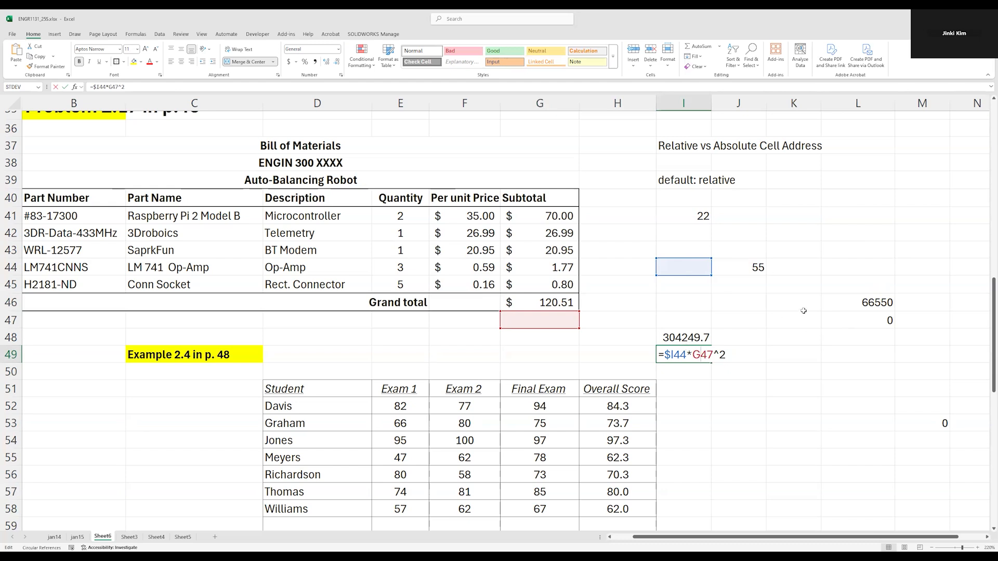
click(876, 302)
double_click(876, 302)
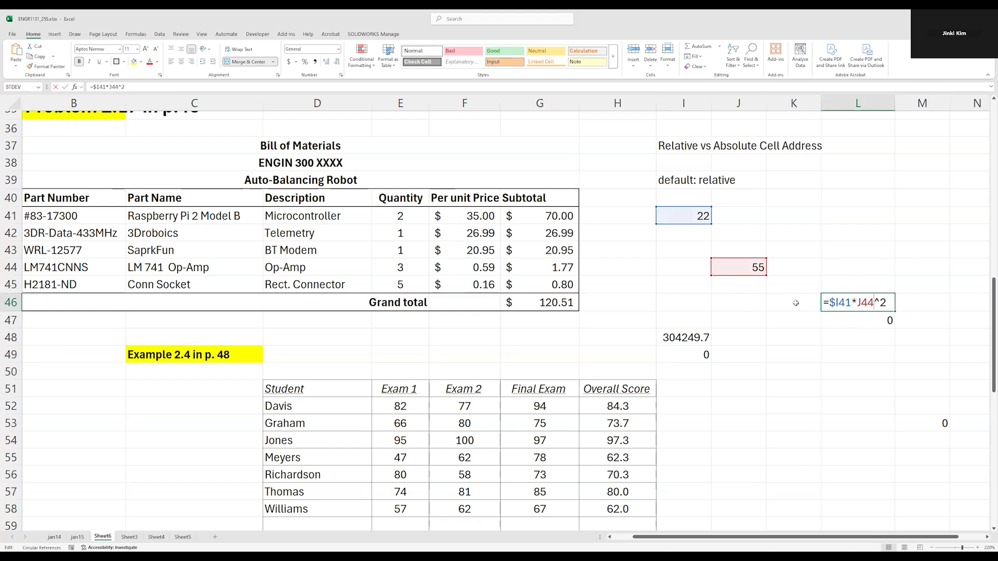
Examine the absolute column $I in the first reference of the L46 formula and of its copy in I49
double_click(847, 303)
click(836, 302)
drag(834, 303, 832, 303)
key(Return)
double_click(697, 355)
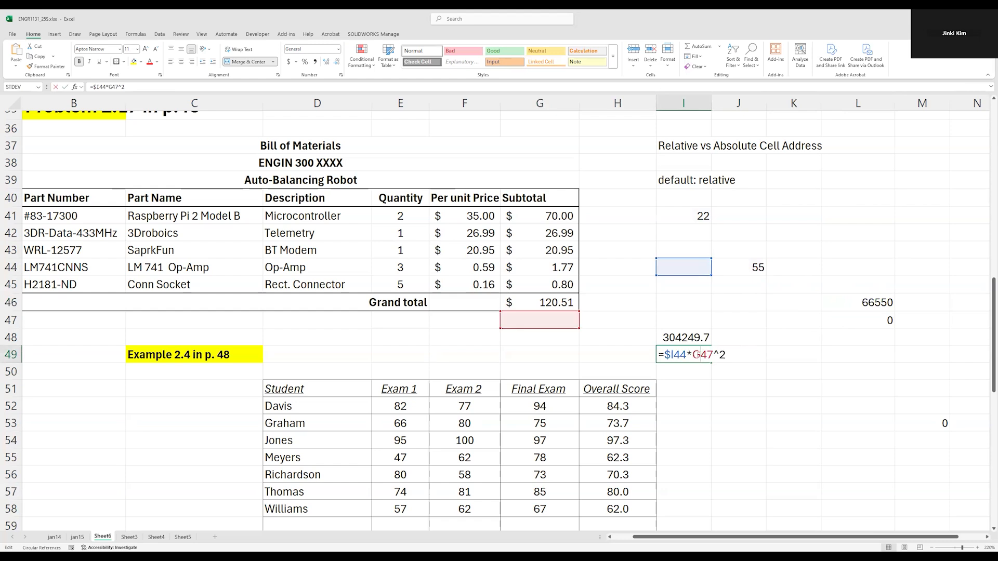
drag(673, 355, 665, 354)
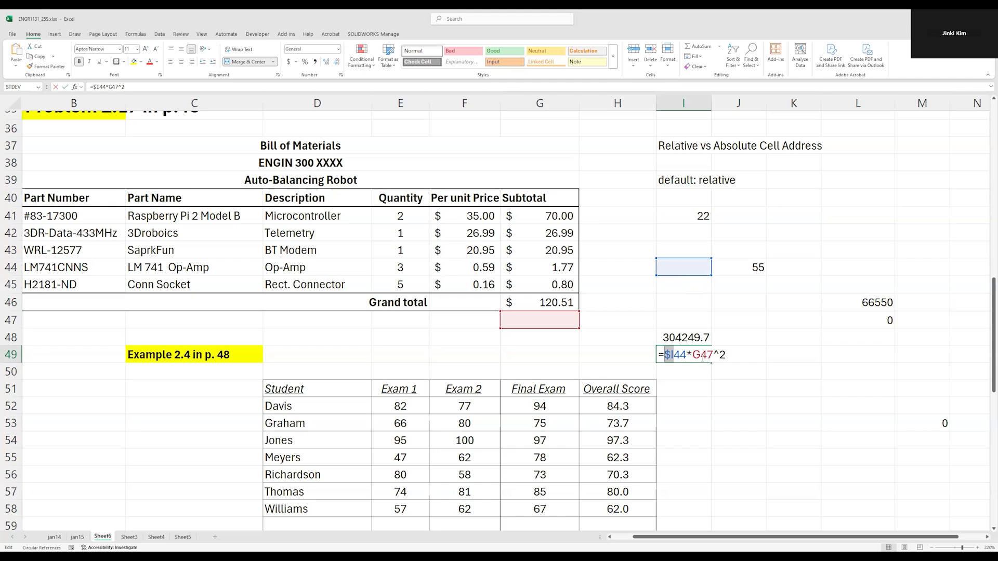
key(ctrl+Return)
Compare the relative J44 reference in L46 with the second reference of the copy in I49
drag(854, 302, 873, 303)
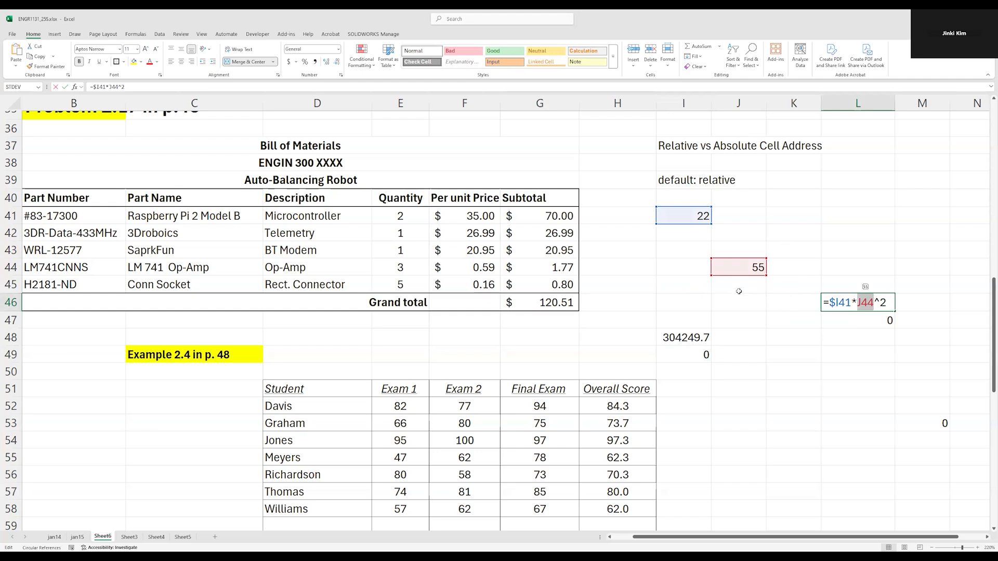
key(ctrl+Return)
double_click(693, 354)
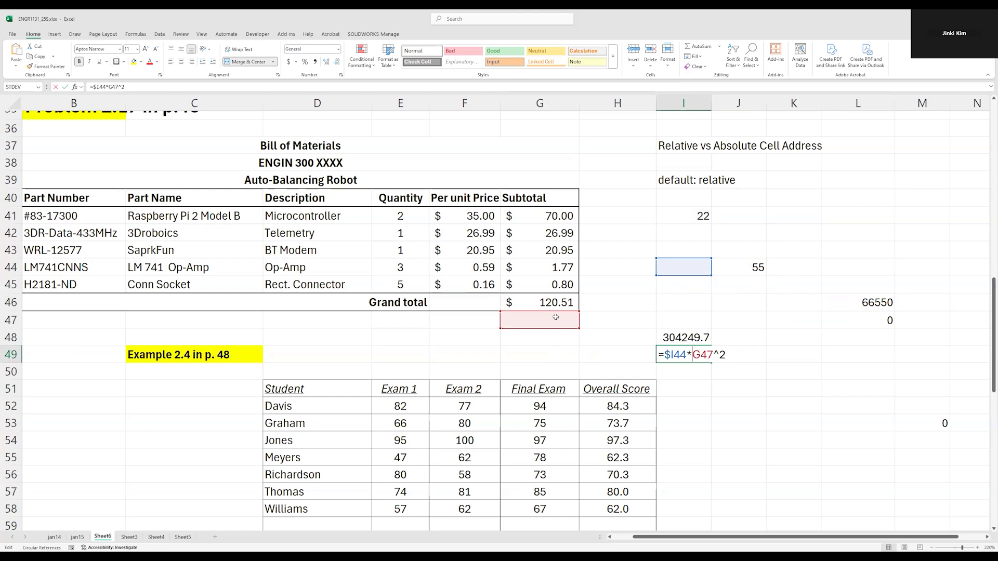
key(ctrl+Return)
double_click(865, 304)
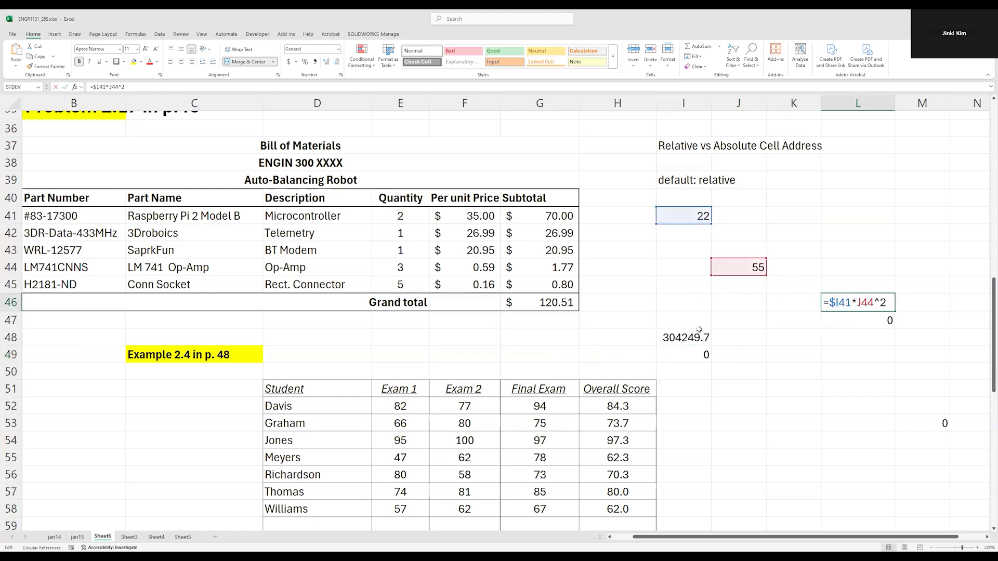
Clear the copy in I49 and also make row 41 absolute in L46, so that it reads =$I$41*J44^2
click(694, 355)
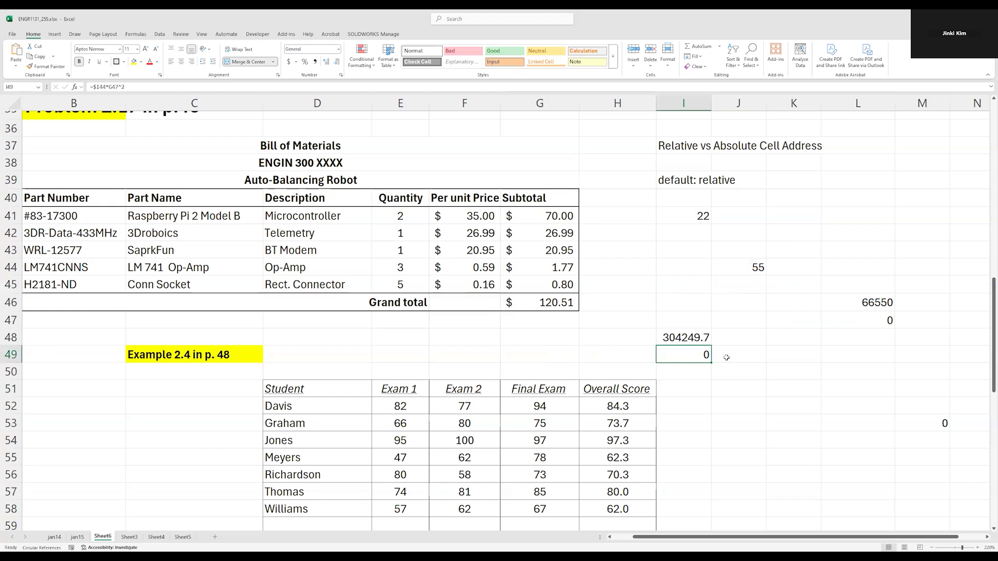
double_click(854, 302)
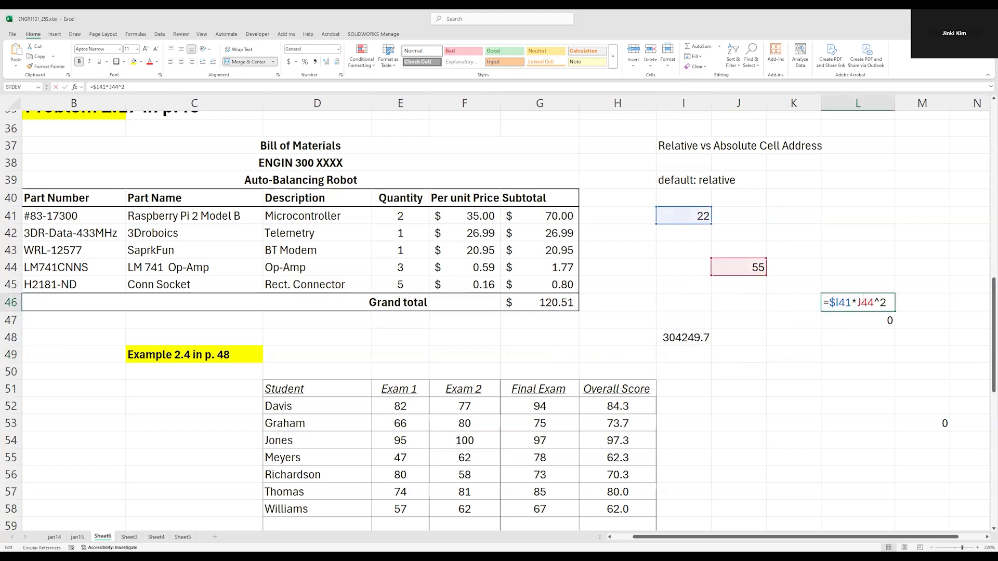
text($)
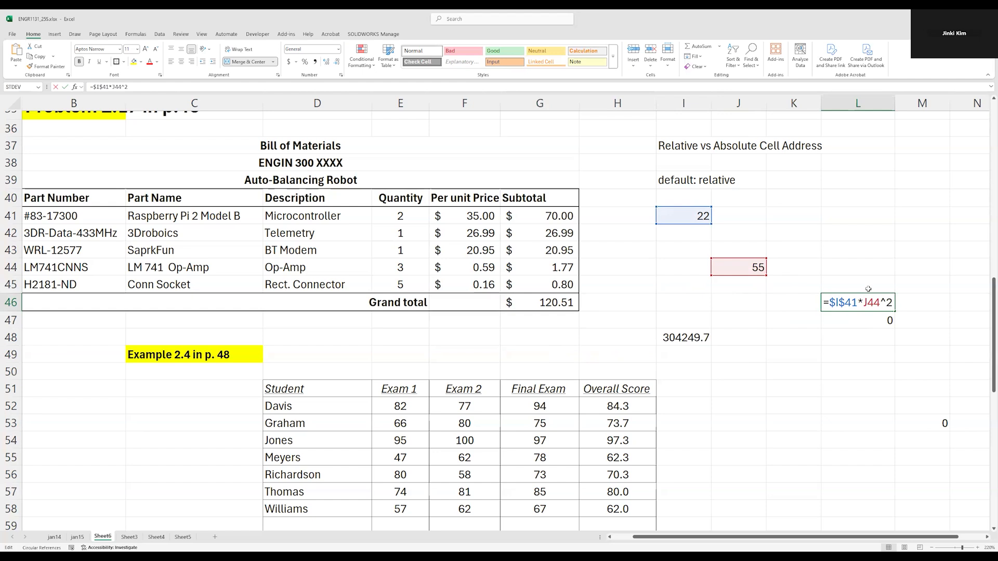
key(shift+Left)
drag(850, 302, 857, 302)
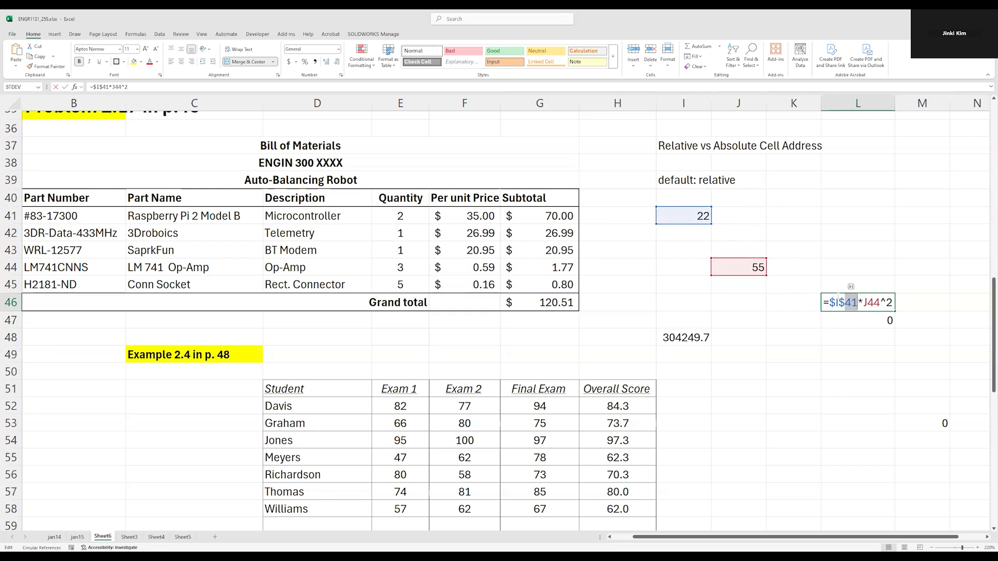
drag(836, 303, 830, 302)
key(BackSpace)
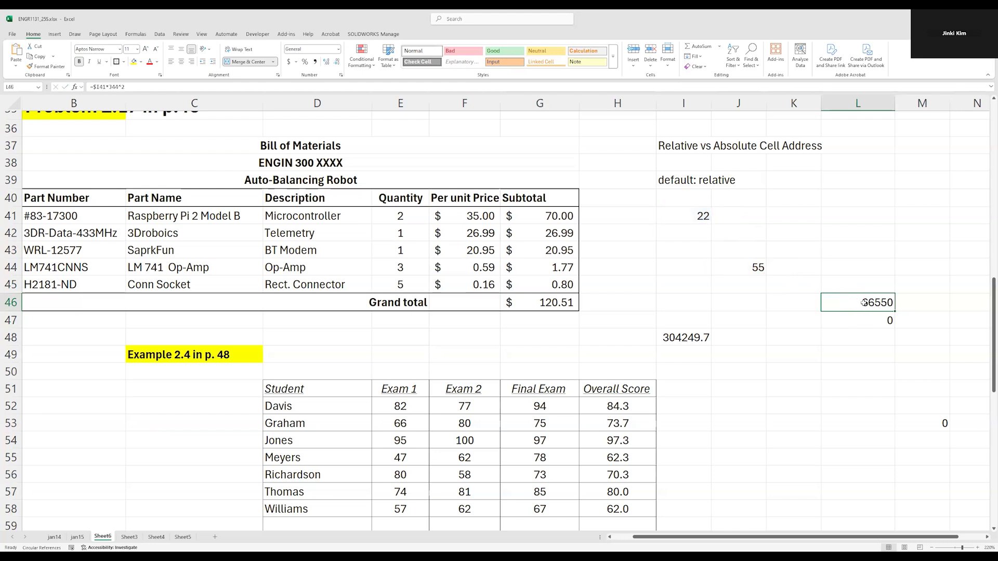
key(Return)
double_click(845, 302)
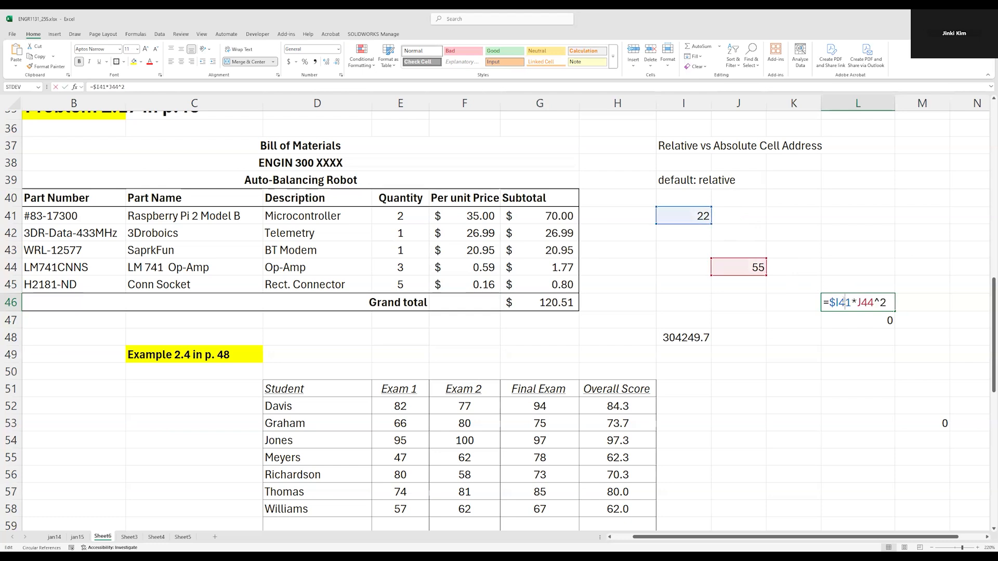
key(Escape)
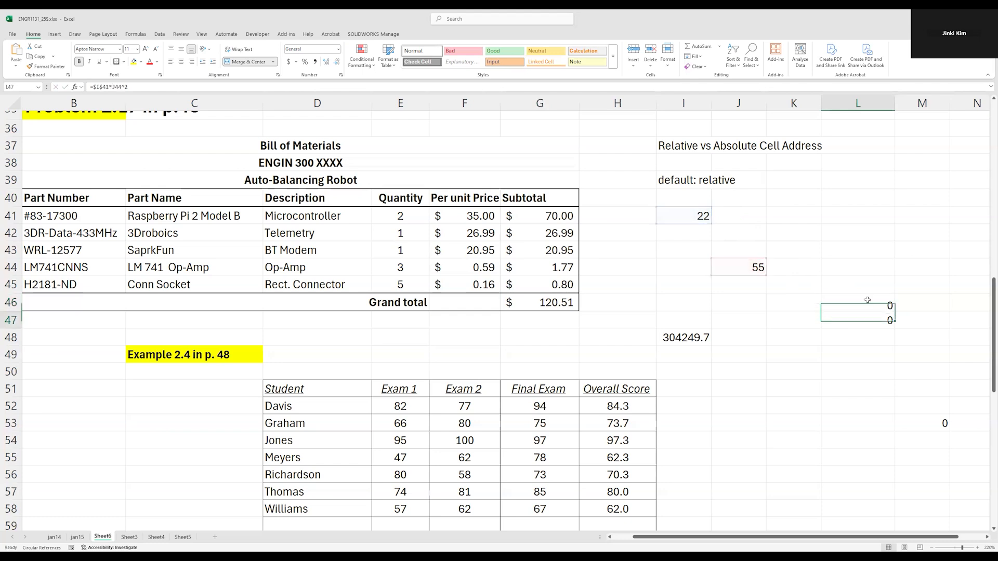
Copy the L46 formula into I47 and inspect the fully absolute reference in the copy
key(ctrl+c)
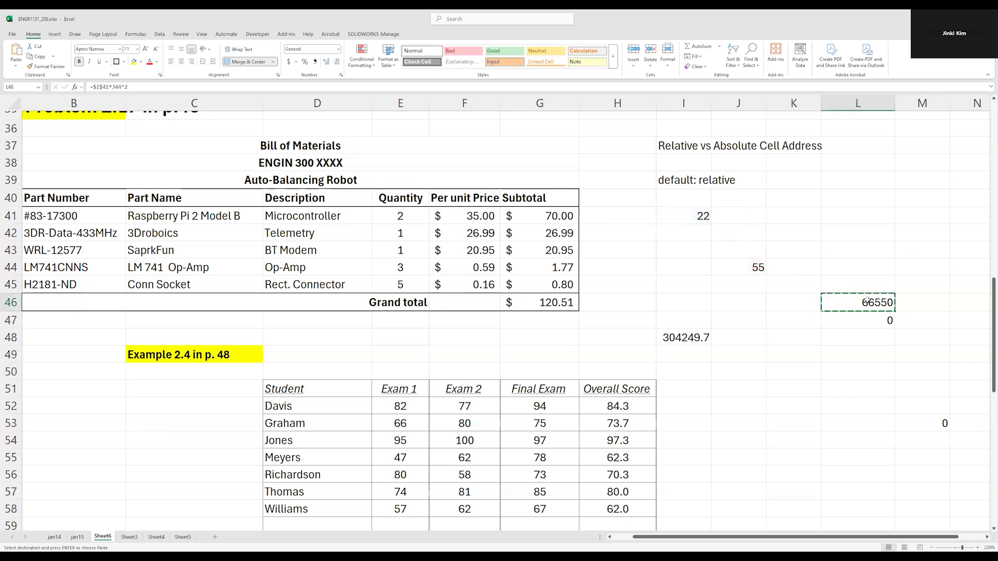
click(685, 322)
key(ctrl+v)
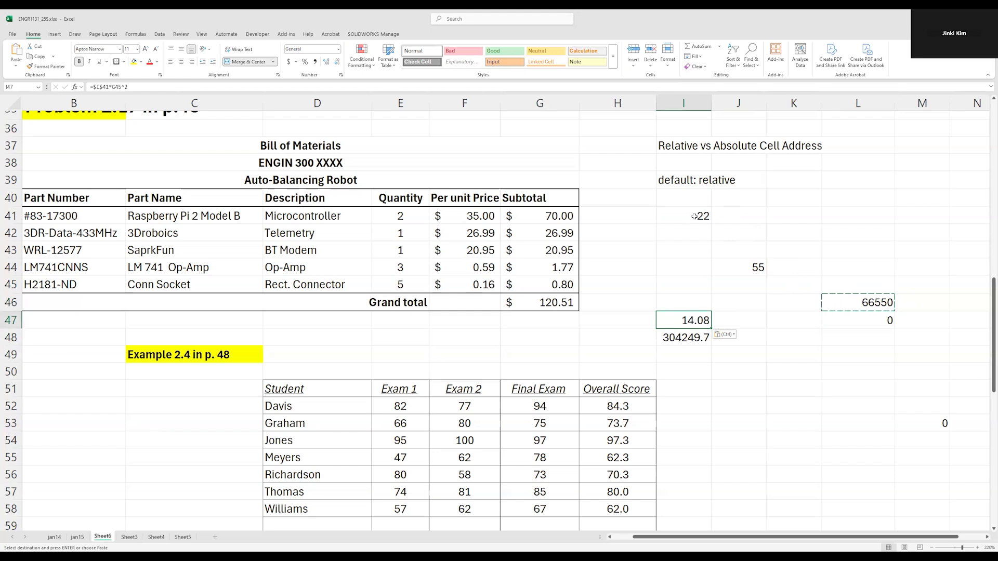
double_click(691, 320)
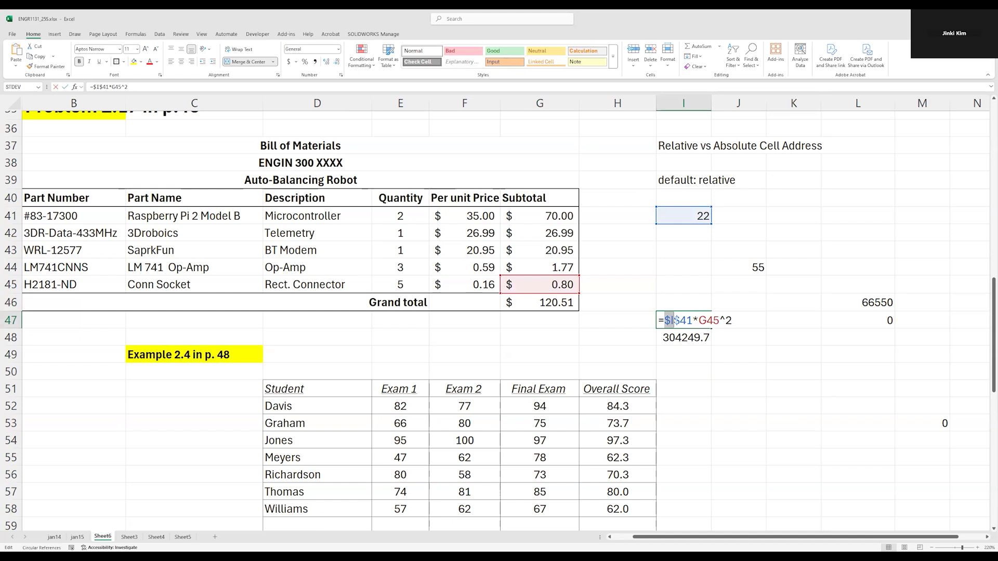
drag(674, 320, 687, 320)
key(ctrl+Return)
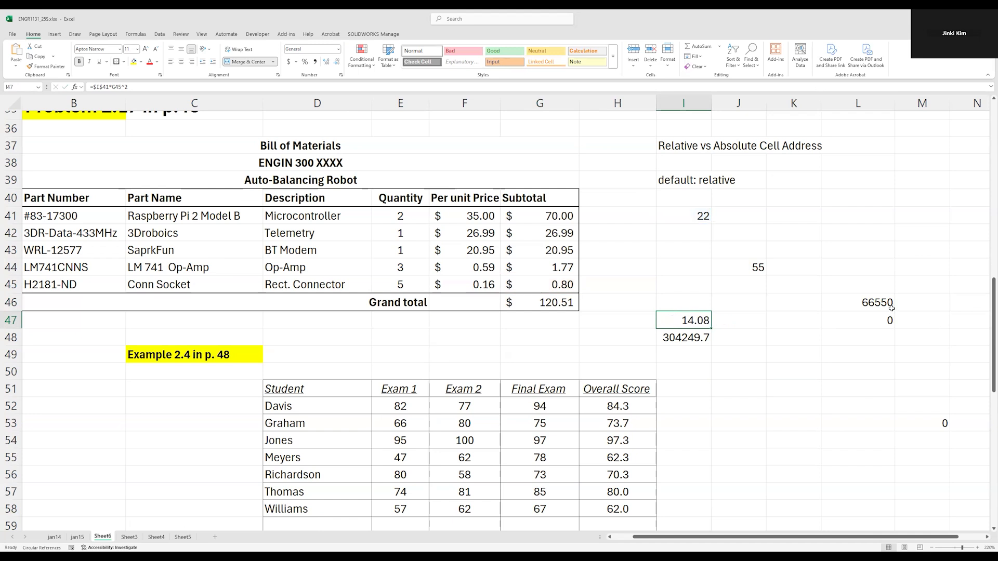
Compare the relative J44 reference in L46 with the second reference of the copy in I47
double_click(879, 302)
drag(862, 301, 883, 302)
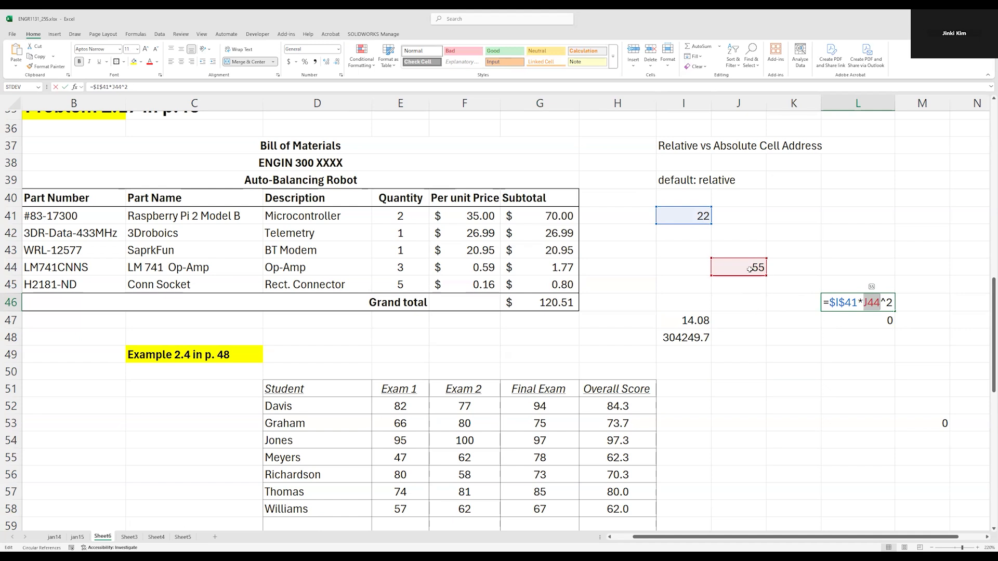
key(ctrl+Return)
double_click(695, 318)
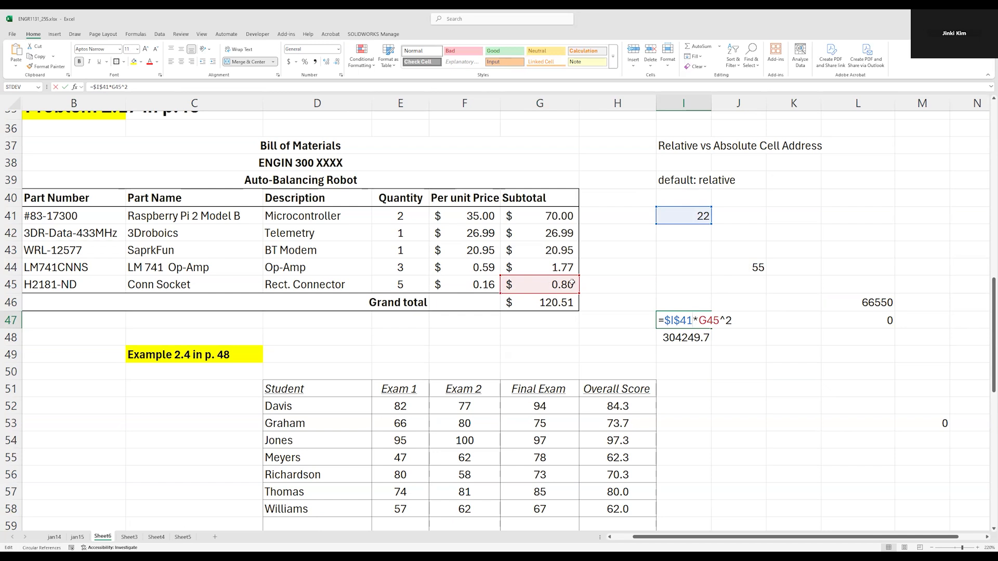
click(844, 338)
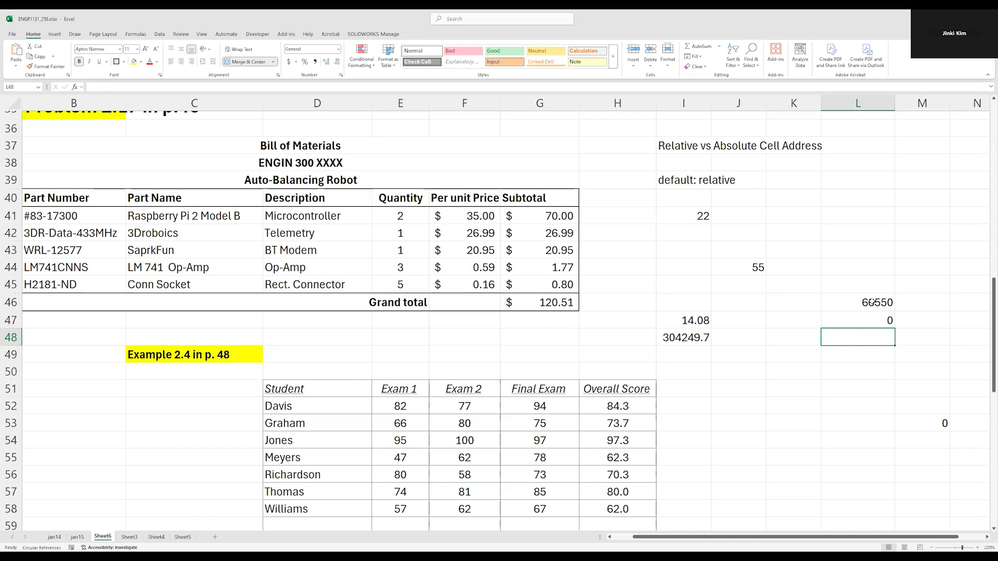
click(683, 182)
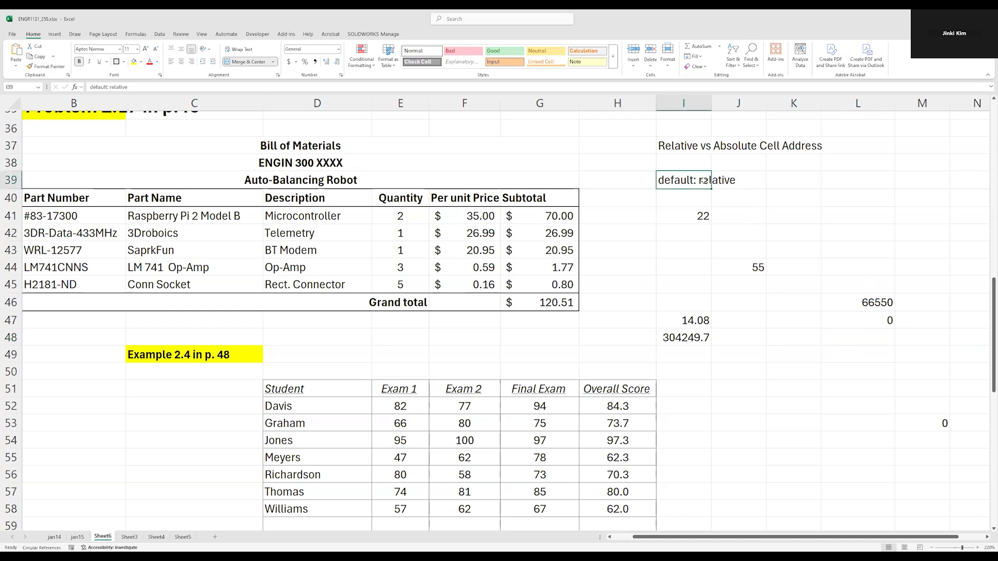
double_click(859, 301)
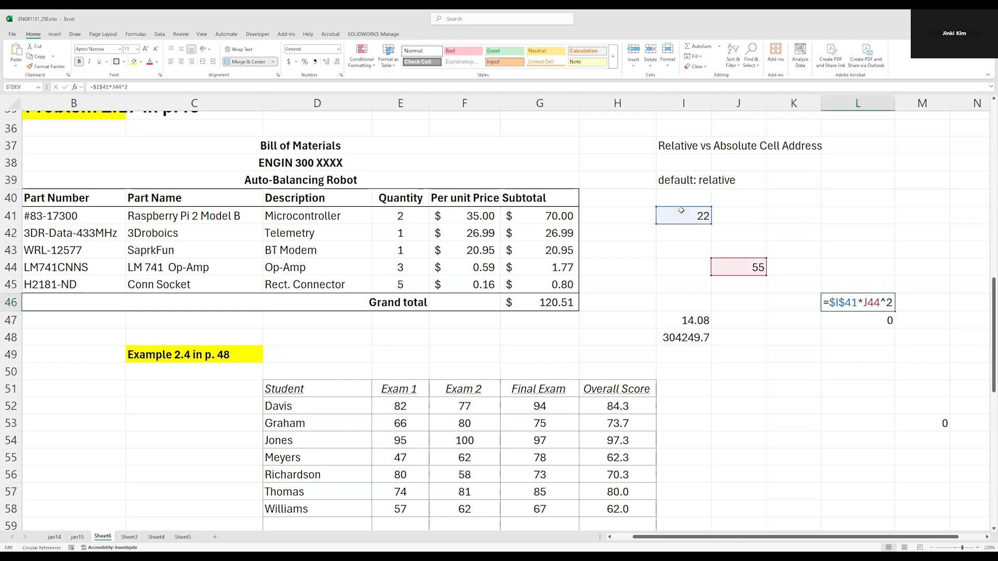
Check which cells the AVERAGE formula in the first Overall Score cell, H52, refers to
click(606, 407)
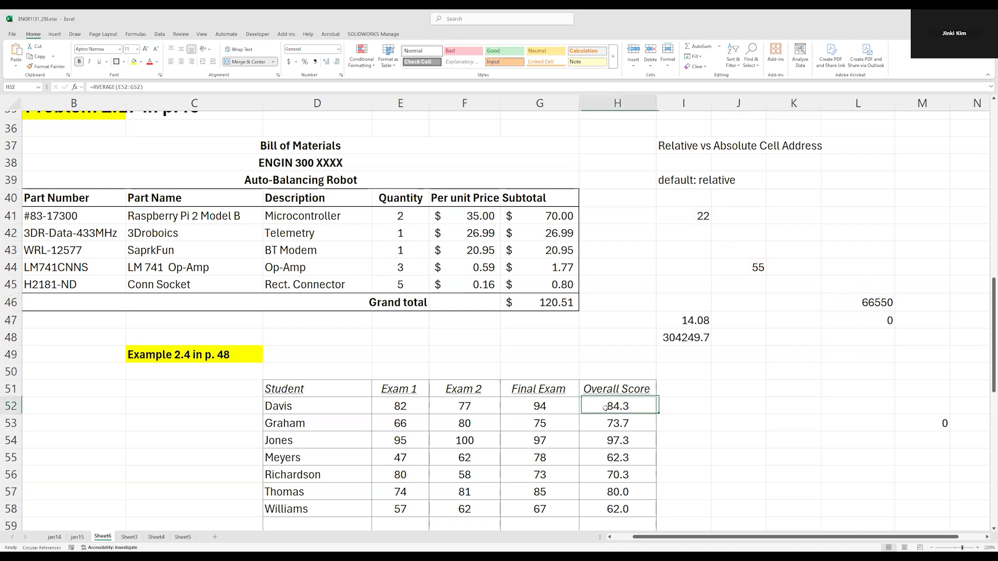
double_click(605, 407)
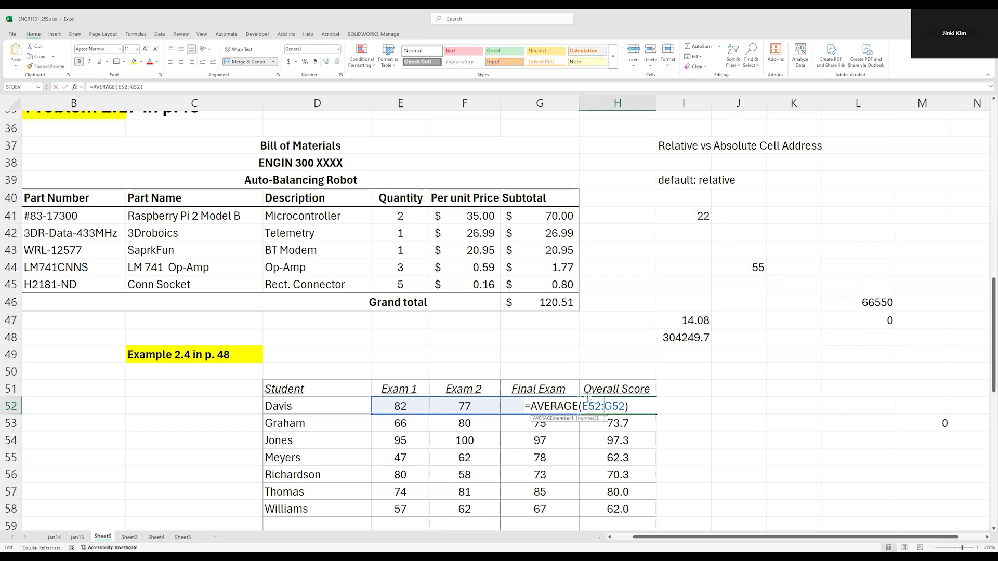
key(Return)
Copy the first Subtotal formula from G41 into G36 and inspect the references of the copy
double_click(551, 217)
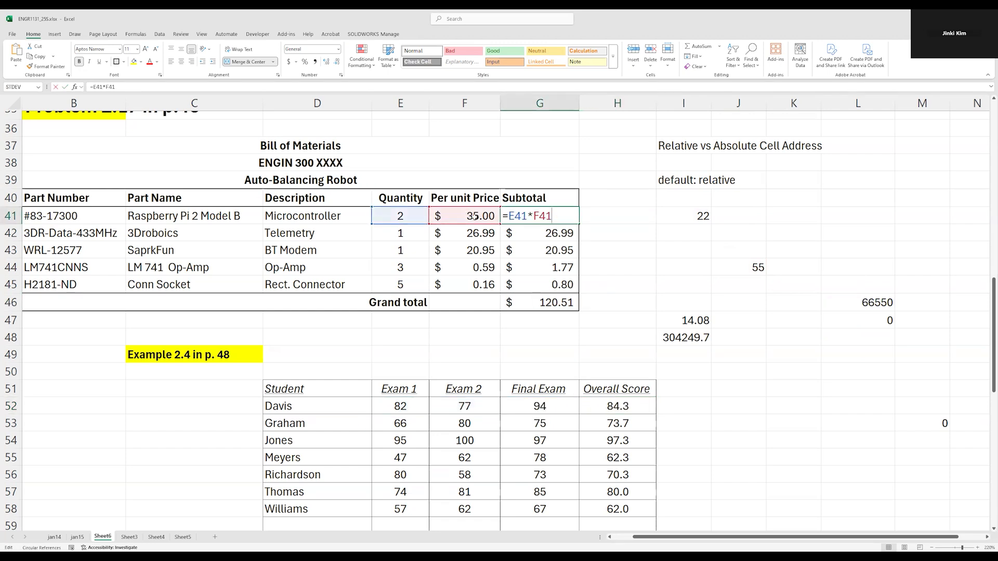
key(Escape)
key(ctrl+c)
click(536, 131)
key(ctrl+v)
double_click(537, 131)
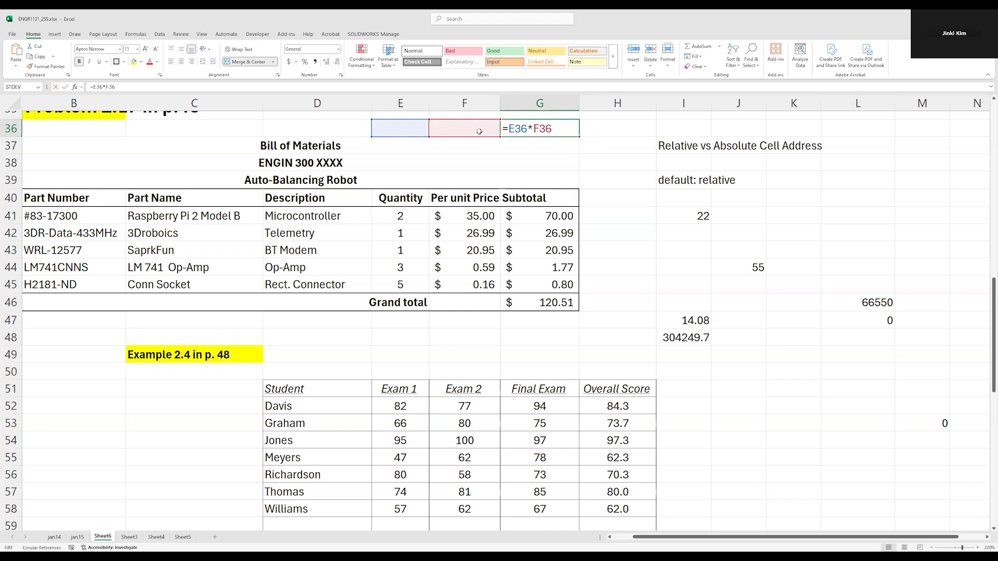
key(Escape)
Try making only the row of the E41 reference absolute in the G41 formula, as =E$41*F41, and cancel the edit
click(547, 203)
click(548, 218)
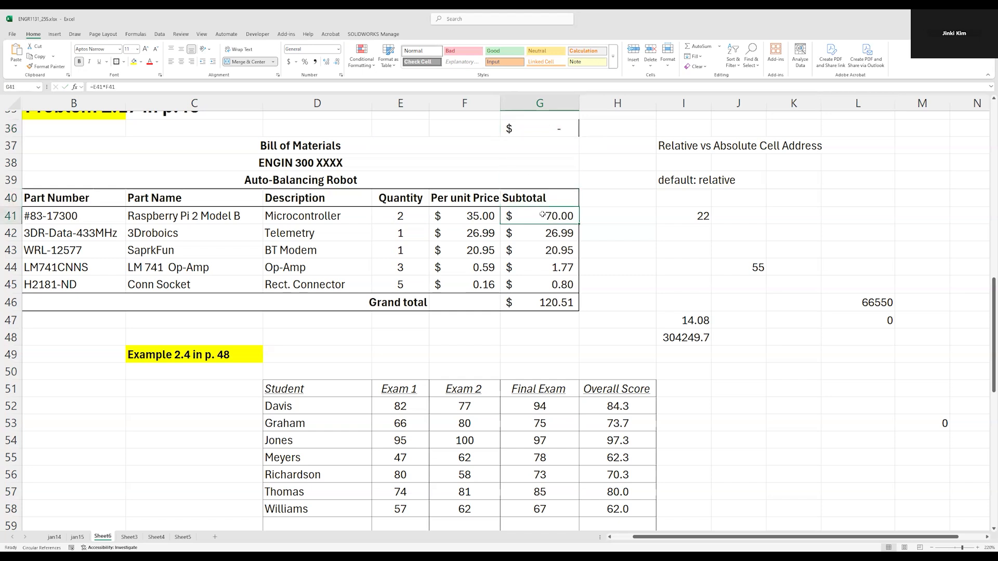
double_click(538, 215)
click(513, 215)
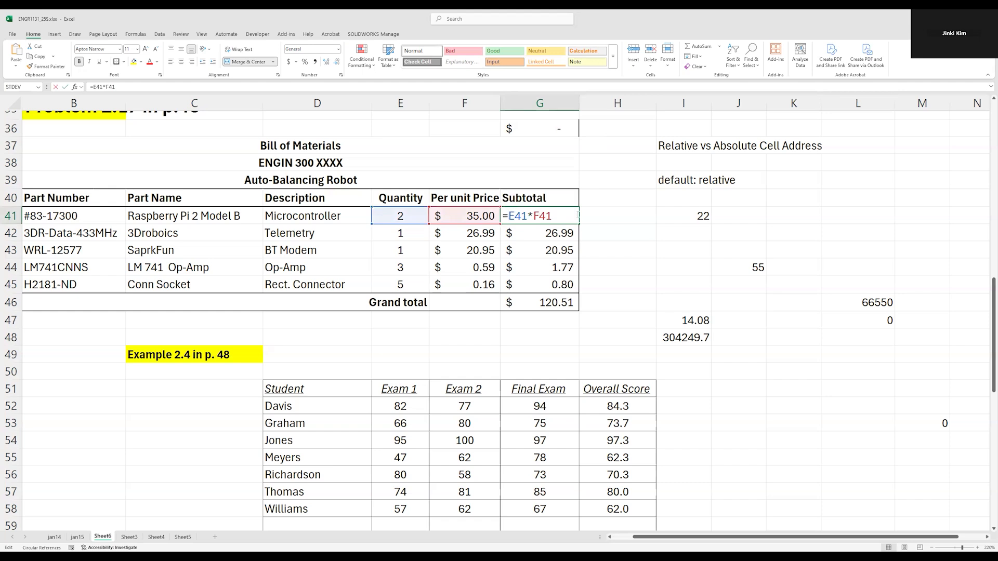
text($41*F)
text($)
key(shift+Left)
key(Right)
key(Right)
key(Right)
key(Right)
key(BackSpace)
key(shift+Left)
key(shift+Left)
key(shift+Left)
key(Left)
key(shift+Right)
key(Right)
key(shift+Right)
key(shift+Right)
key(Left)
key(Left)
key(shift+Right)
key(shift+Right)
key(shift+Right)
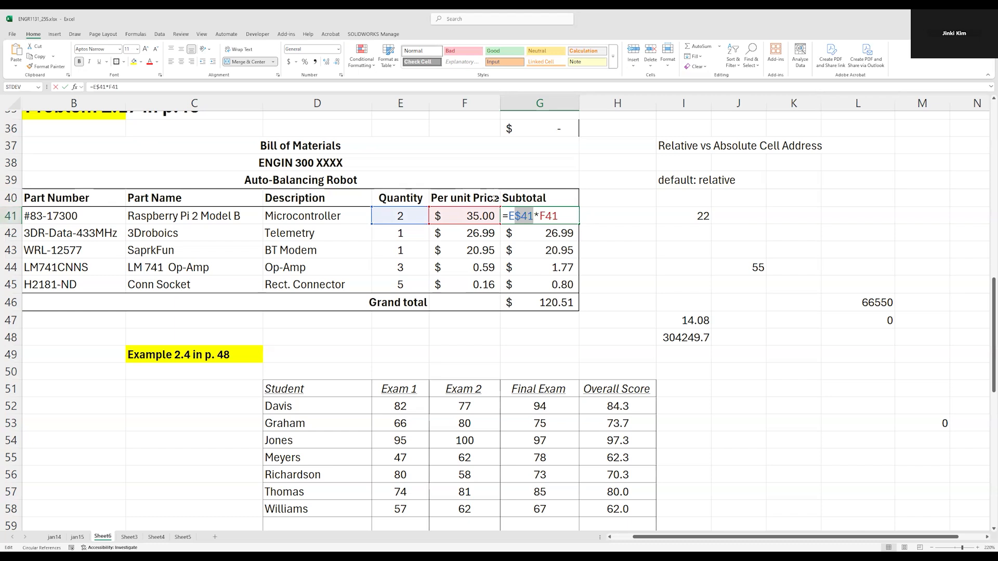
key(Escape)
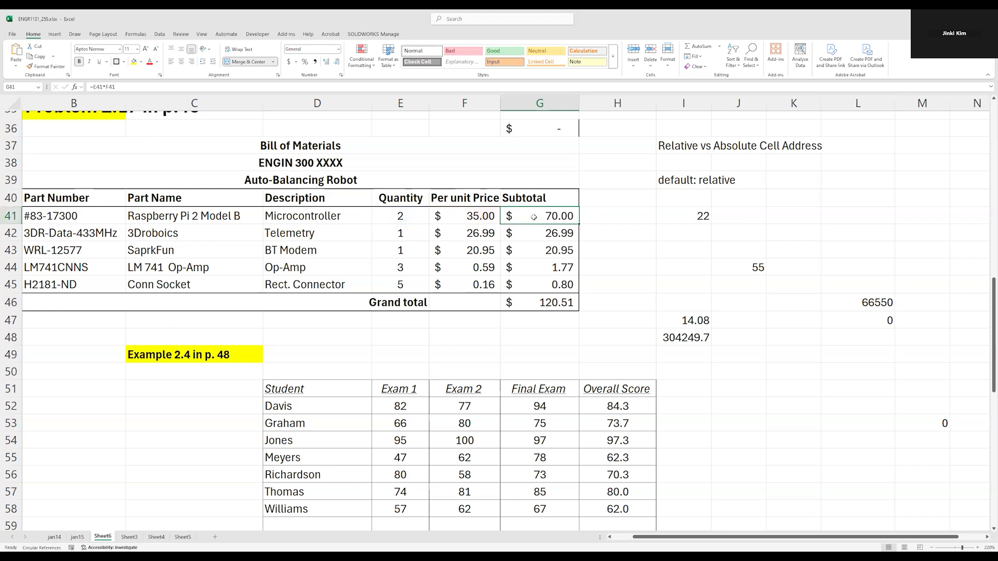
Make the row of the E41 reference absolute in the G41 formula, as =E$41*F41, and copy it into G36 to inspect the references
double_click(527, 216)
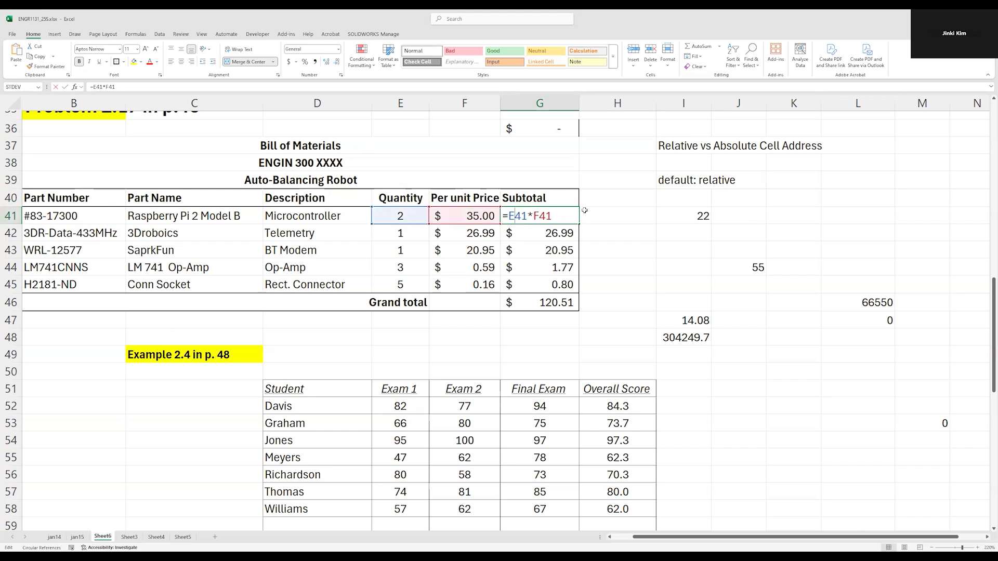
key(Return)
key(Up)
key(ctrl+c)
click(529, 127)
key(ctrl+v)
key(F2)
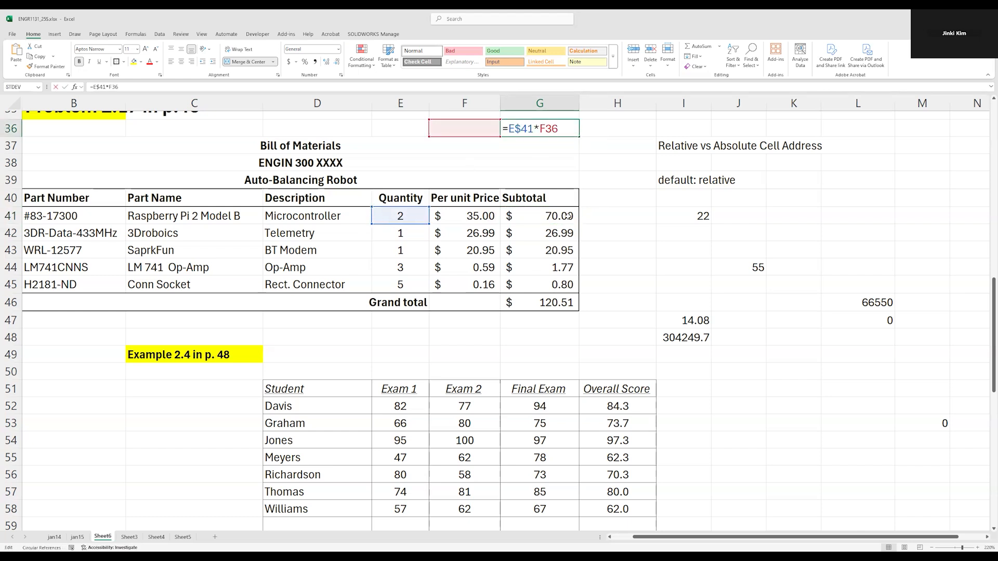
Compare the two references of the copied formula in G36 with those of the original formula in G41
key(Escape)
double_click(541, 129)
drag(514, 128, 535, 128)
key(Escape)
double_click(546, 216)
double_click(556, 215)
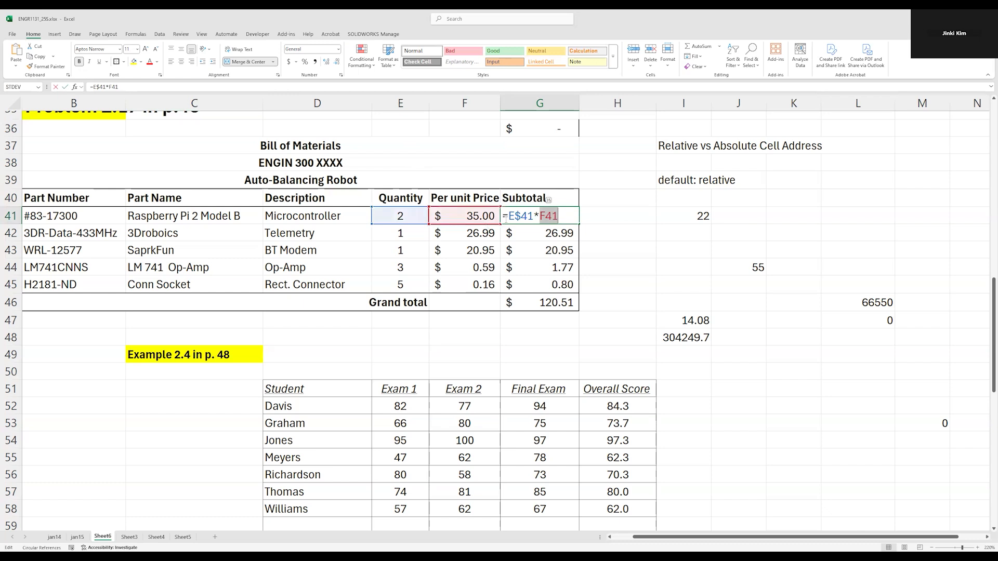
key(Escape)
double_click(556, 128)
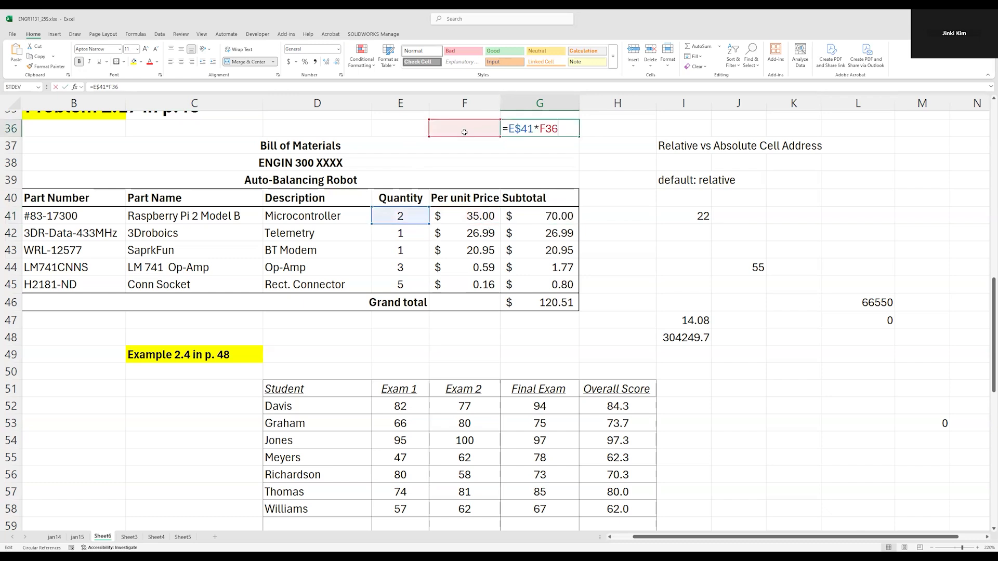
key(Escape)
Make the row of the F41 reference absolute too, giving =E$41*F$41 in G41, and copy the formula into G36 to inspect it
double_click(549, 216)
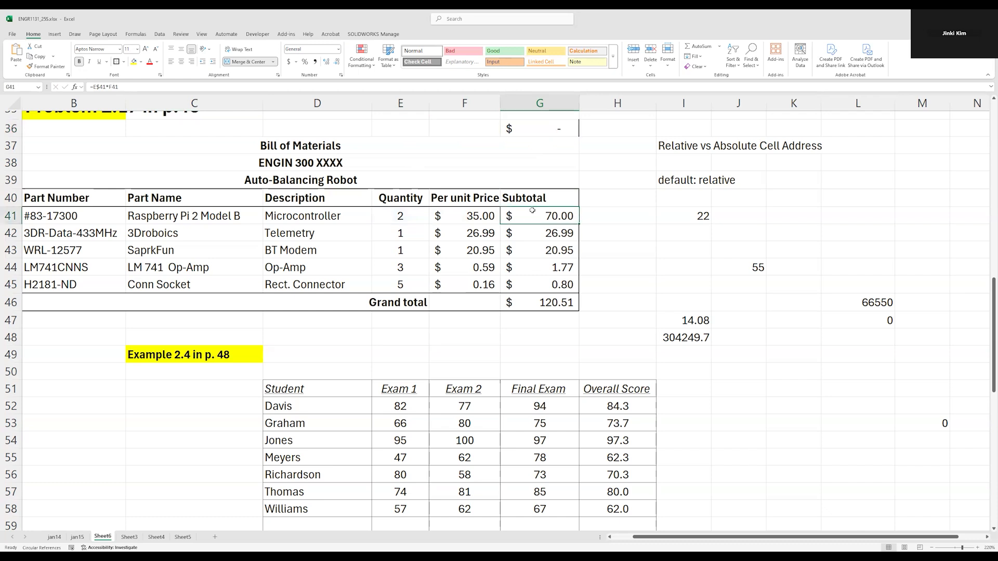
text($)
key(Return)
click(563, 214)
key(ctrl+c)
click(553, 128)
key(ctrl+v)
double_click(554, 128)
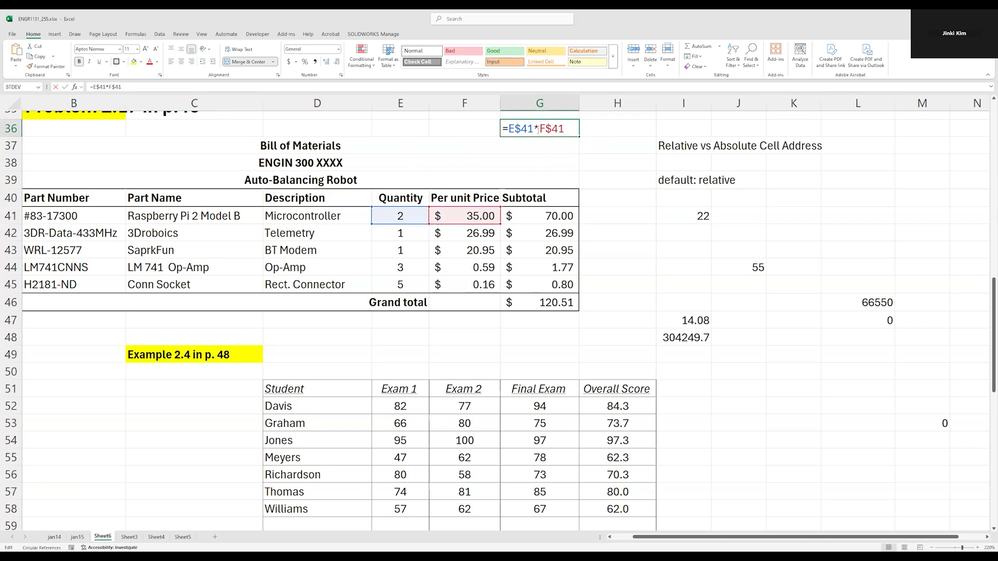
key(Return)
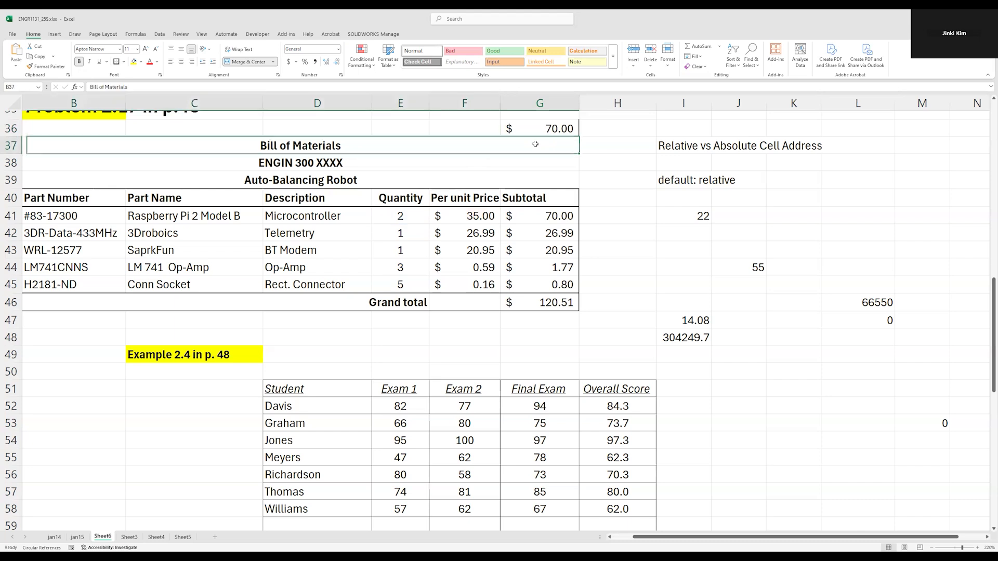
Clear the copied formula from G36
click(542, 129)
key(Delete)
click(612, 129)
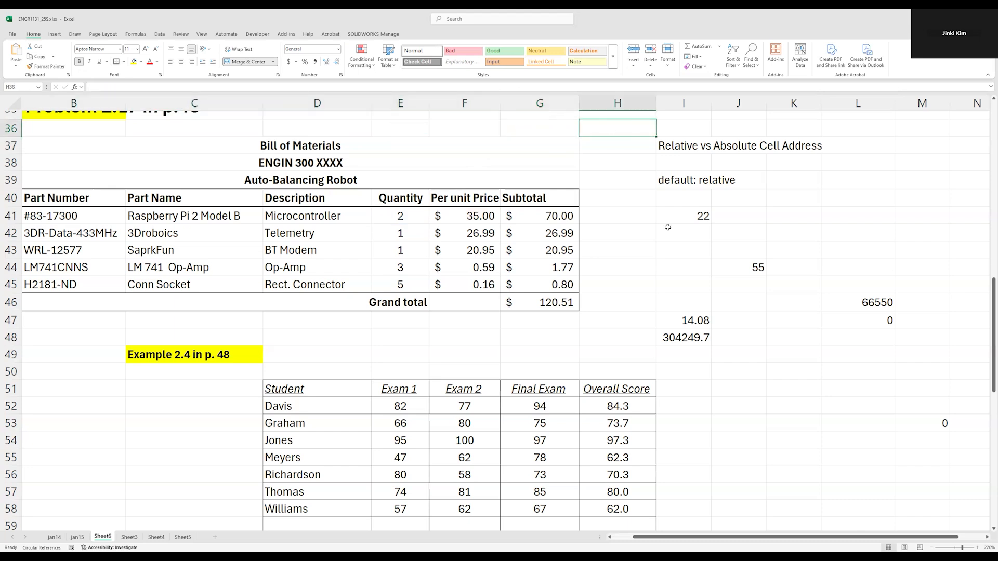
Enter the note "for absolute referencing, use $" in K39, beside the "default: relative" note
click(697, 182)
drag(684, 180, 878, 356)
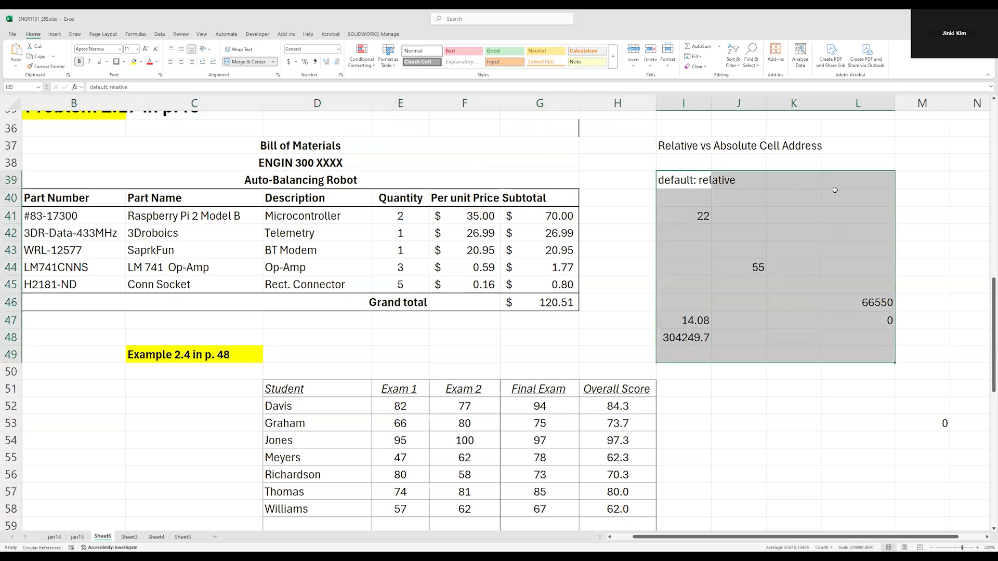
click(796, 185)
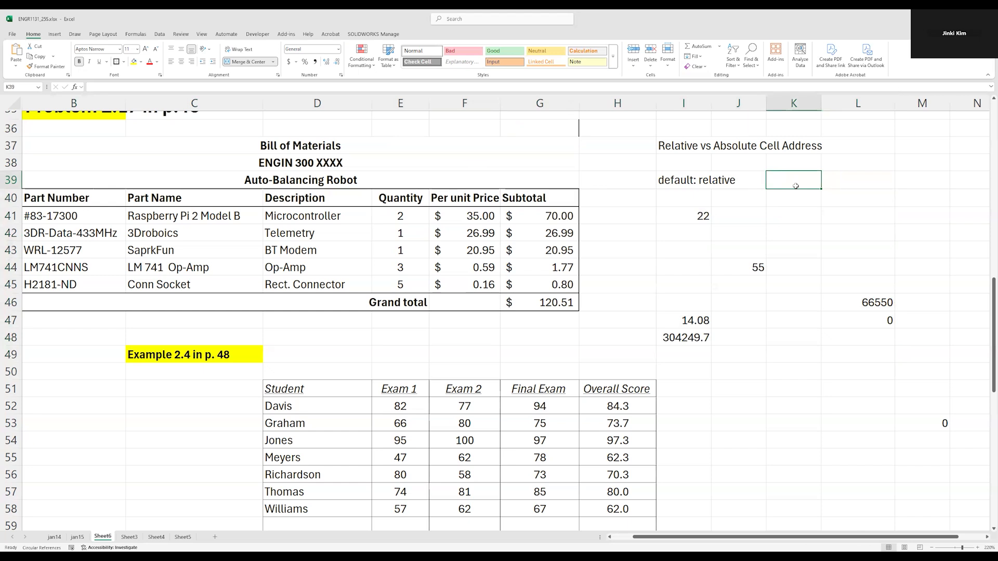
text(for absolute refe)
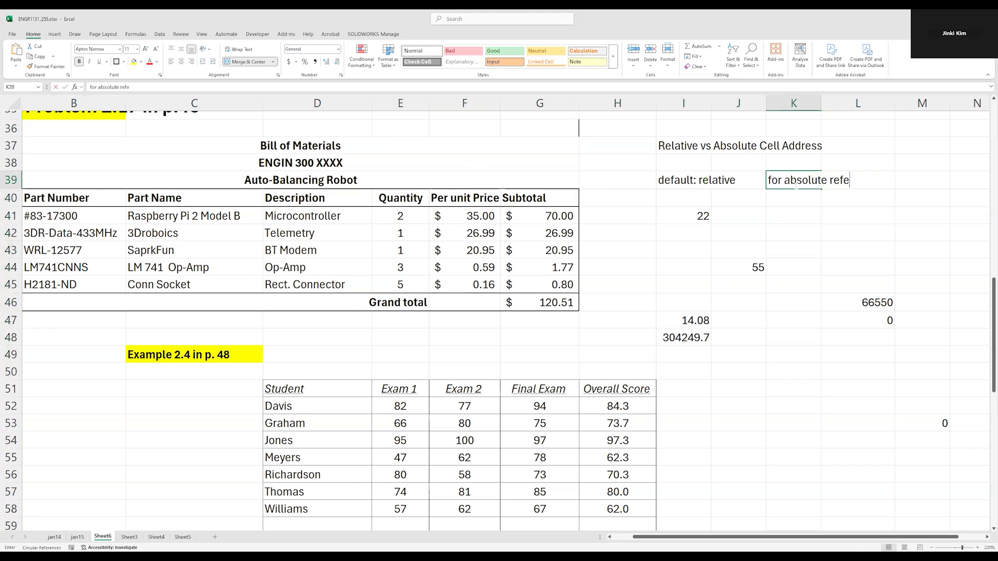
text(rencing, use $)
key(Return)
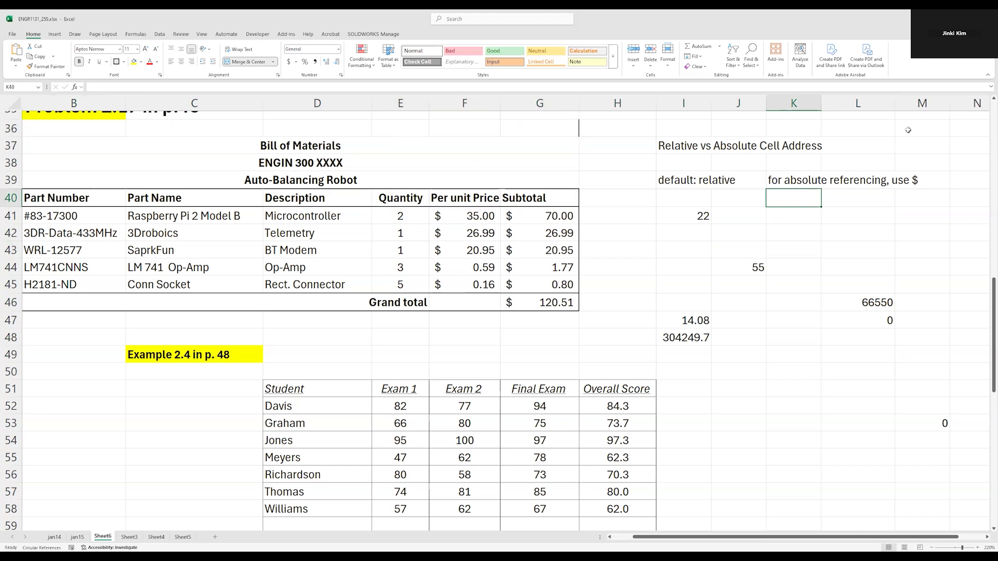
Add a "Tax" heading in H40, next to the Subtotal heading of the Bill of Materials table
click(596, 180)
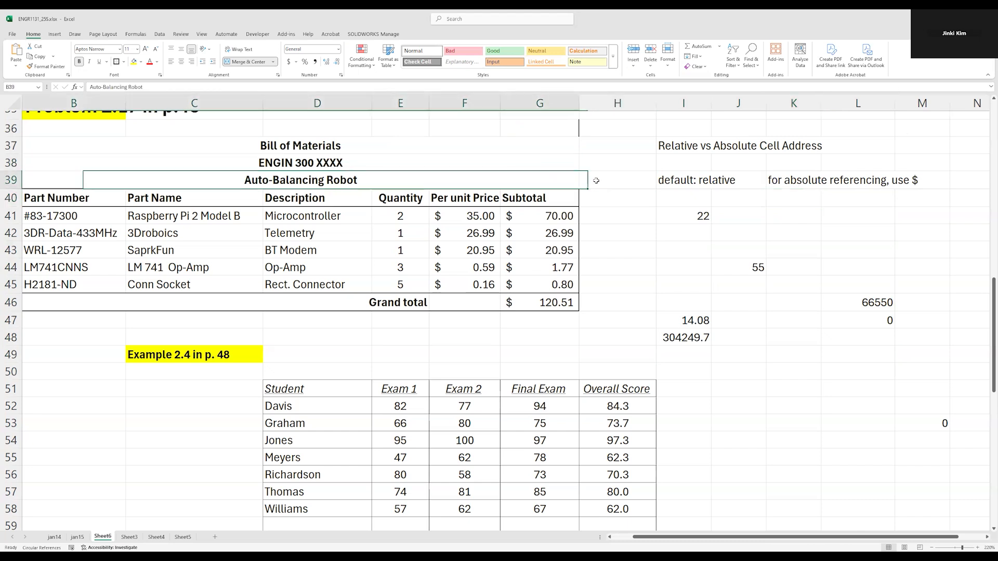
key(Down)
key(Down)
key(Up)
key(Up)
key(Up)
key(Up)
key(Up)
key(Up)
key(Down)
key(Down)
key(Down)
key(Down)
key(Down)
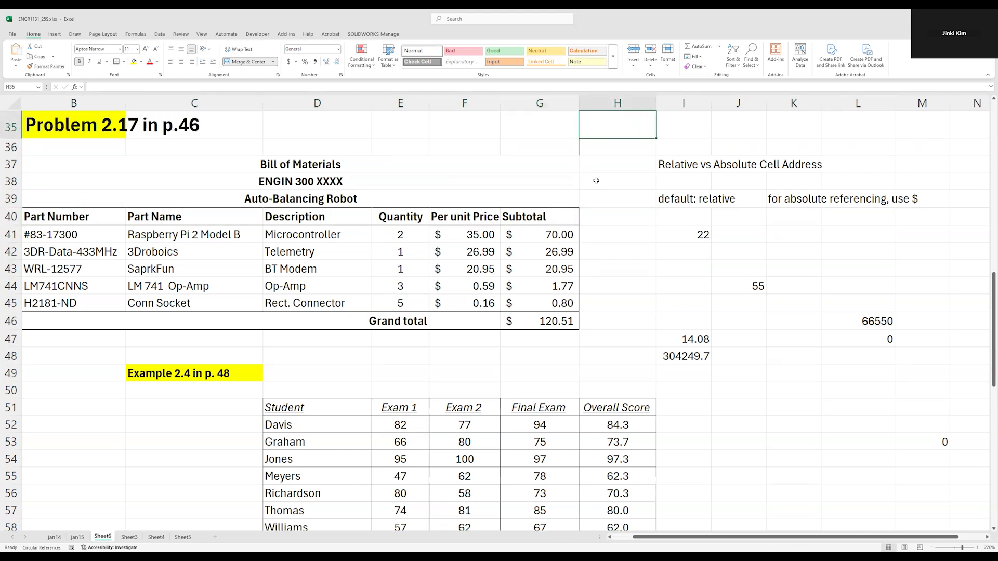
text(Ta)
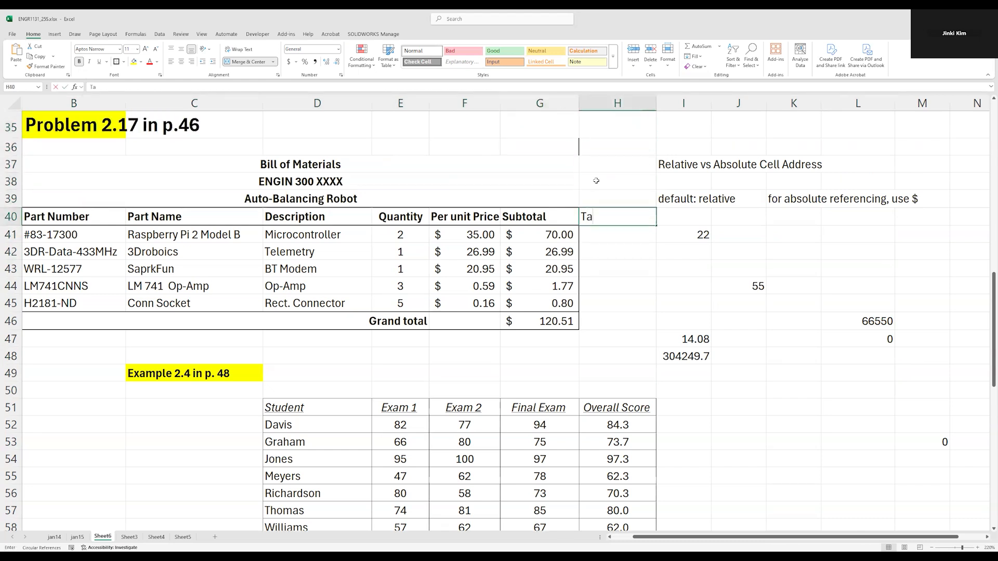
text(x)
key(Return)
Enter the label "tax rate" in F36 and the value 8% in G36
key(Up)
key(Up)
key(Up)
key(Up)
key(Up)
key(Left)
key(Left)
text(tax rate)
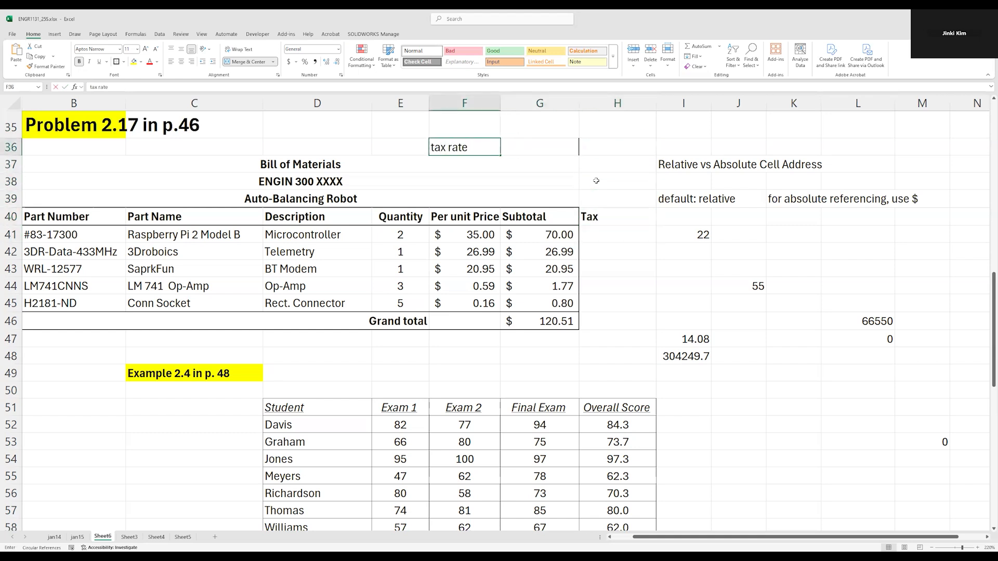
key(Right)
text(8)
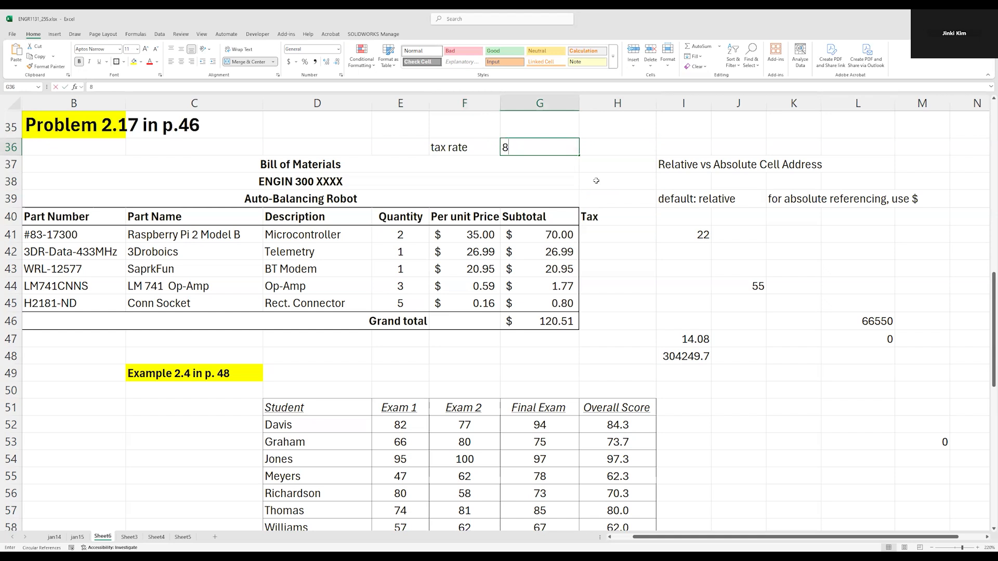
key(Return)
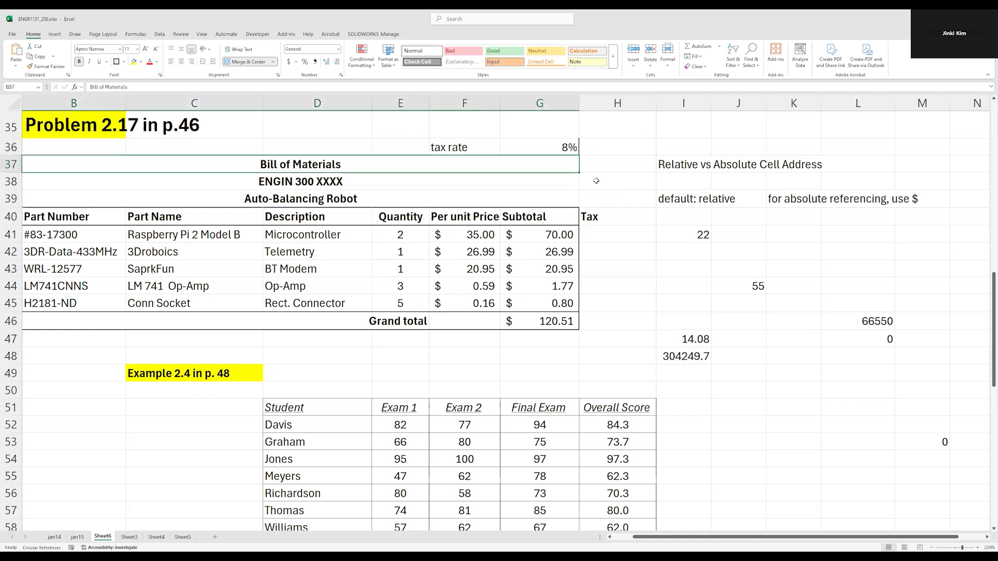
Put an outside border around the tax rate label and its value in F36:G36
key(Up)
key(Left)
key(shift+Right)
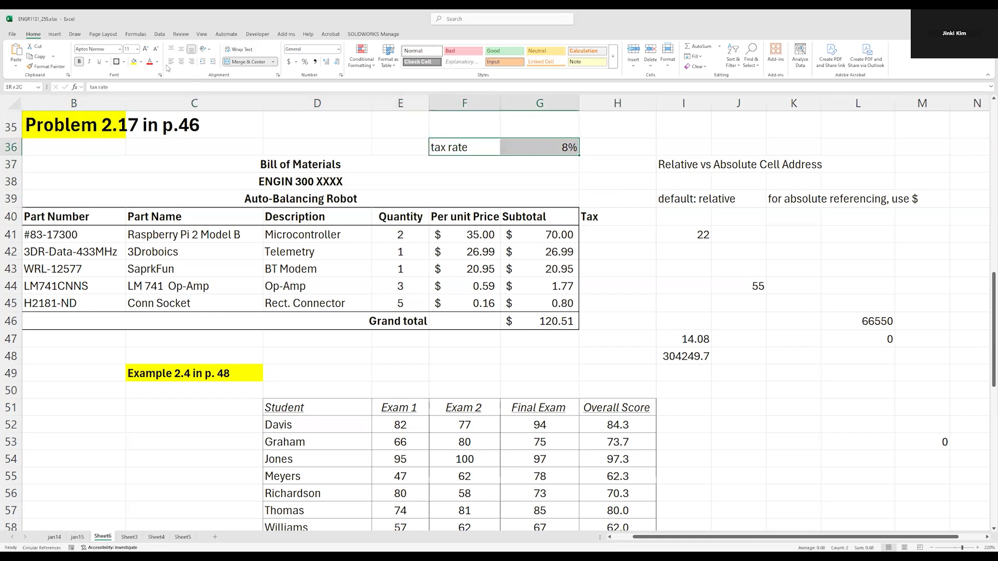
click(116, 62)
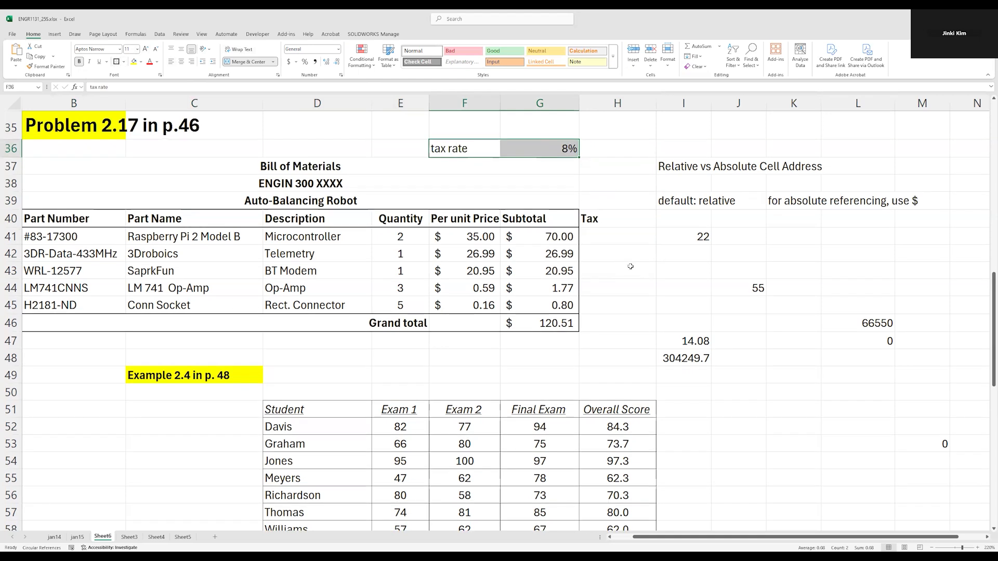
Put an outside border around the Tax column, H40:H46, and another around its Grand total cell, H46
click(625, 303)
click(609, 241)
drag(613, 239, 618, 301)
click(409, 324)
click(605, 326)
drag(610, 222, 617, 324)
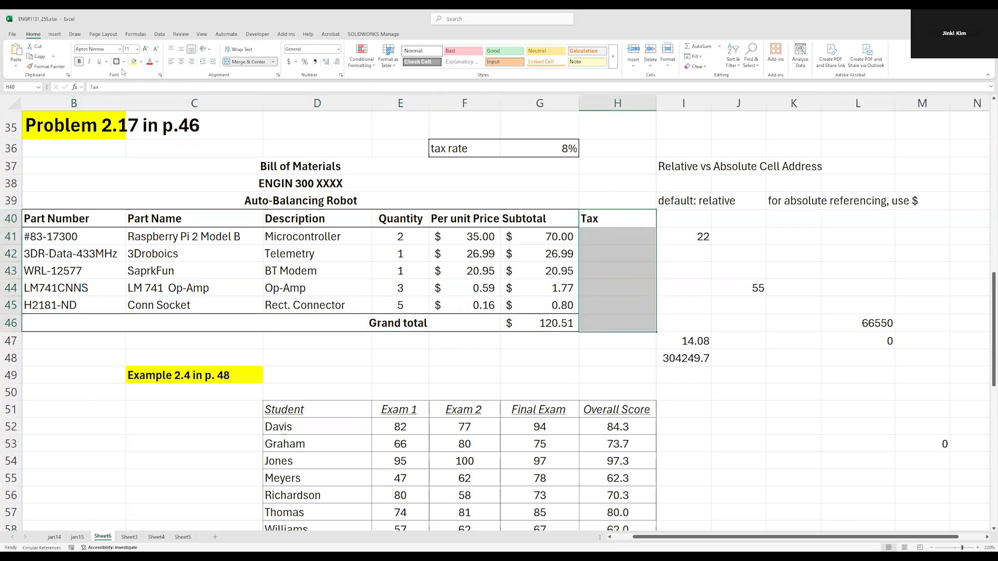
click(573, 368)
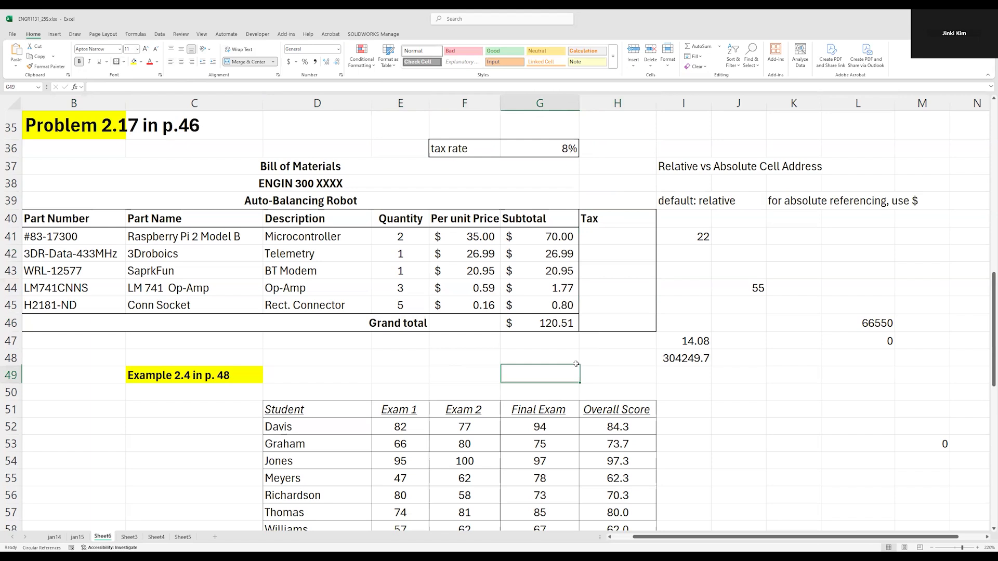
click(610, 317)
click(115, 64)
click(612, 224)
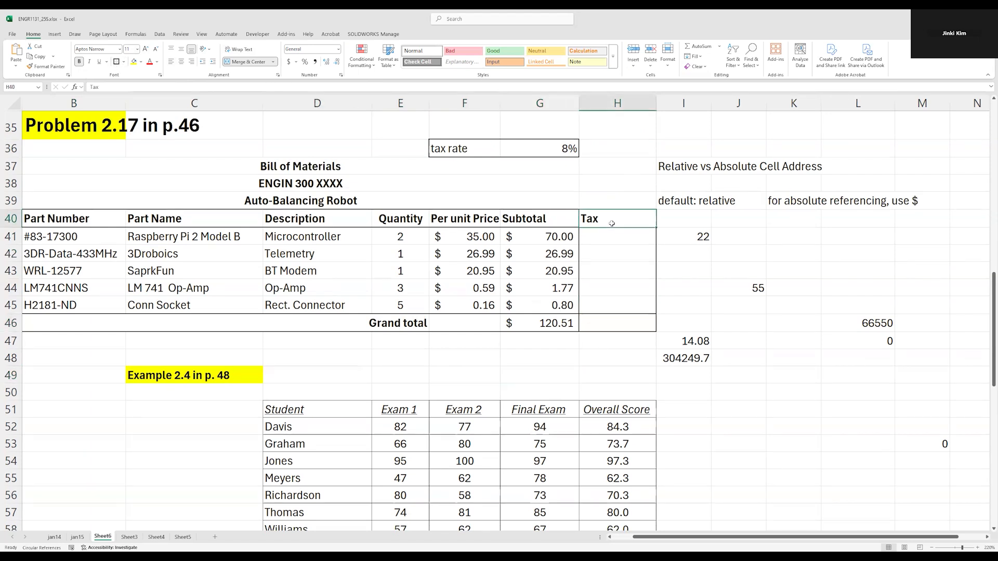
Examine the Subtotal cells G41 to G45 alongside the empty Tax cells H41 and H46
click(652, 353)
click(627, 420)
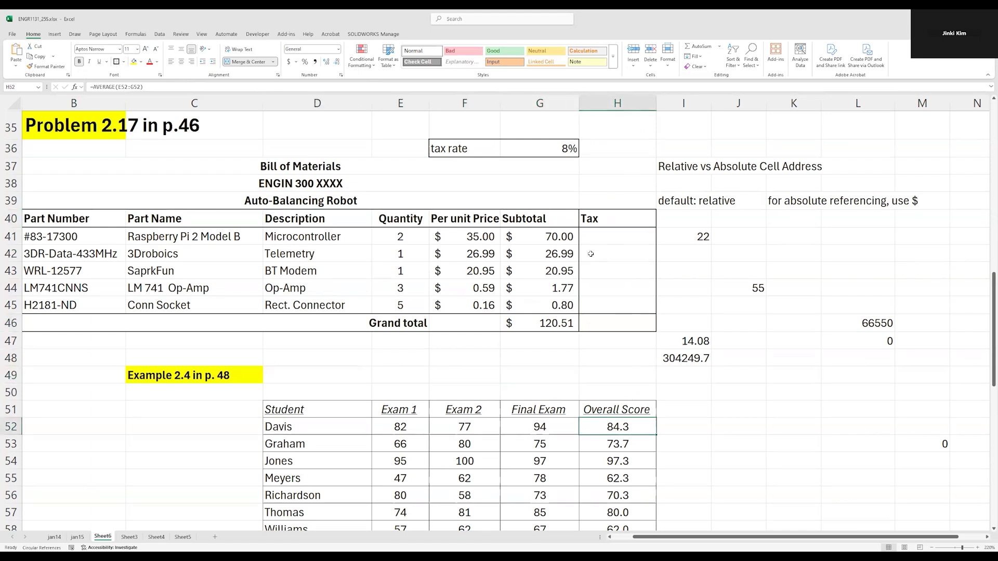
click(620, 235)
click(561, 240)
click(554, 257)
click(556, 291)
click(558, 306)
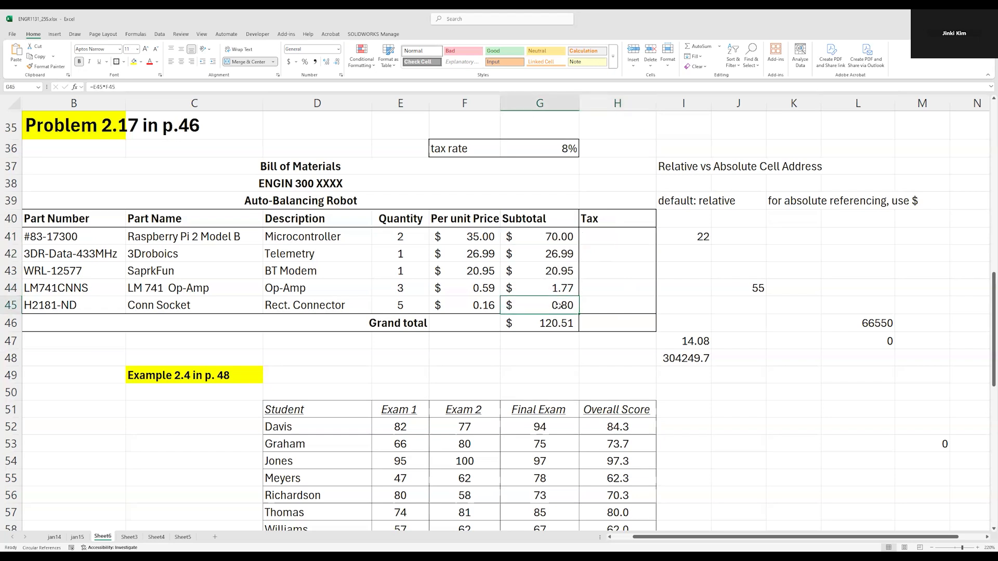
click(616, 326)
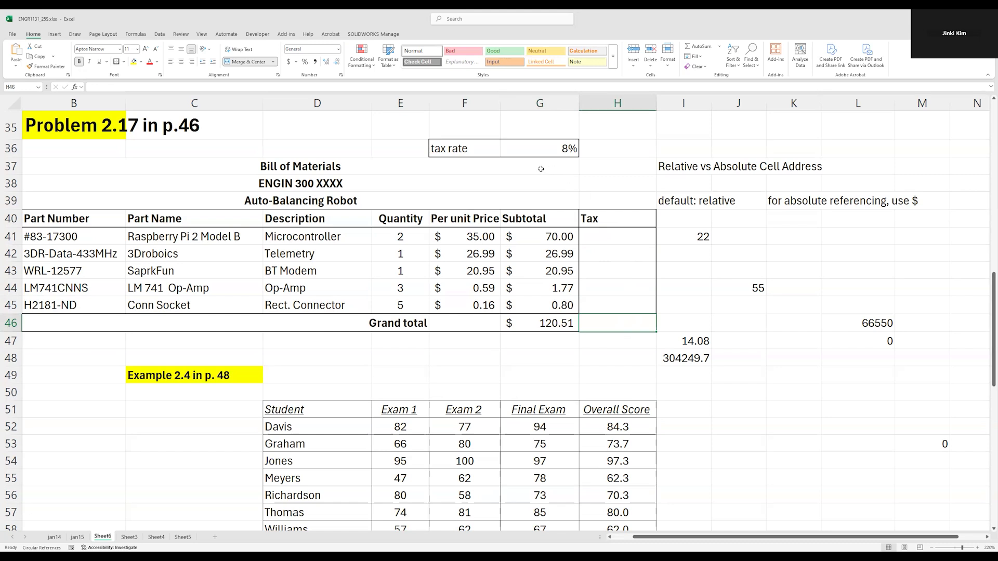
click(493, 169)
click(751, 255)
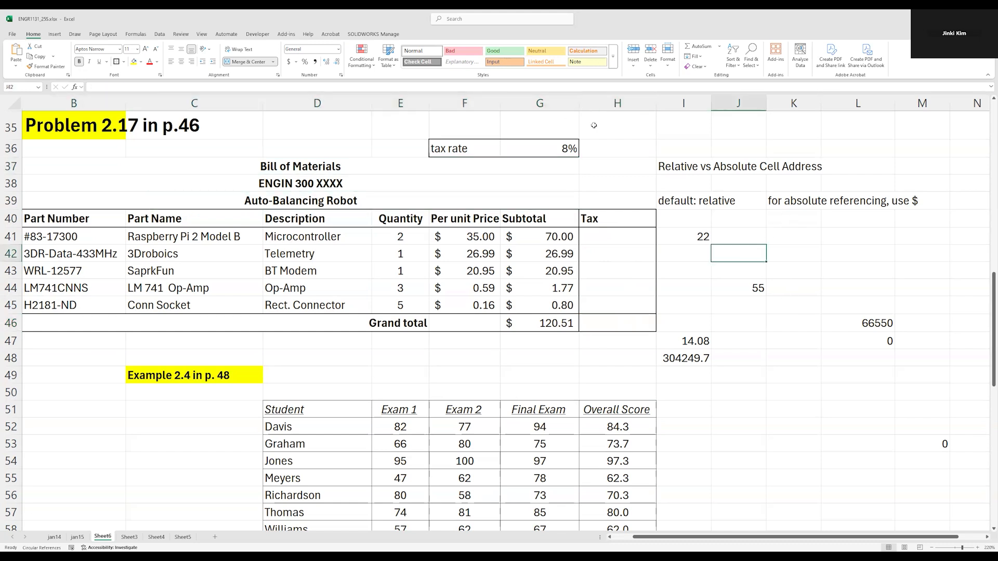
Enter the instruction "use absolute cell referencing" in G35, above the tax rate, and make it bold
click(528, 128)
text(use)
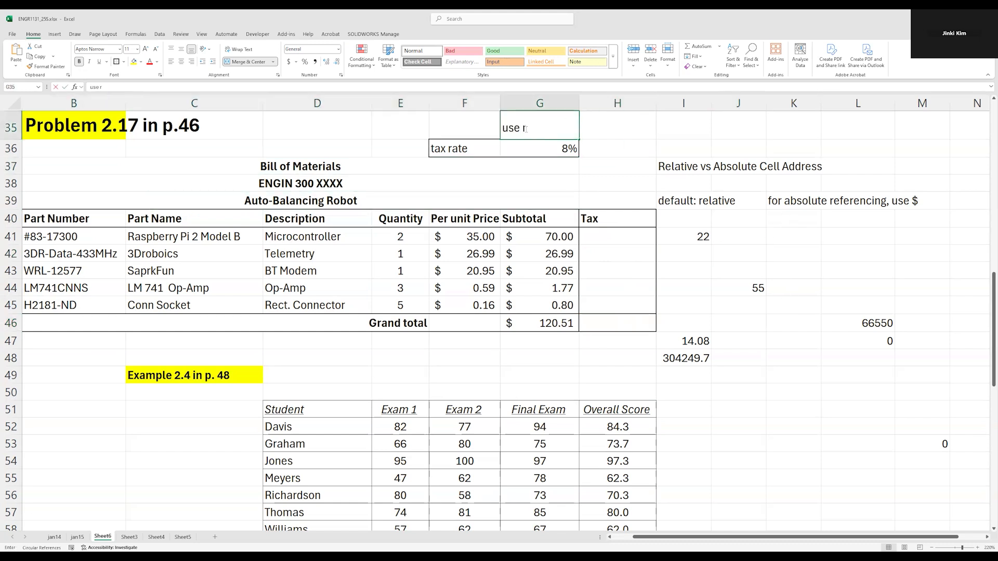
text( absolute cell referencing)
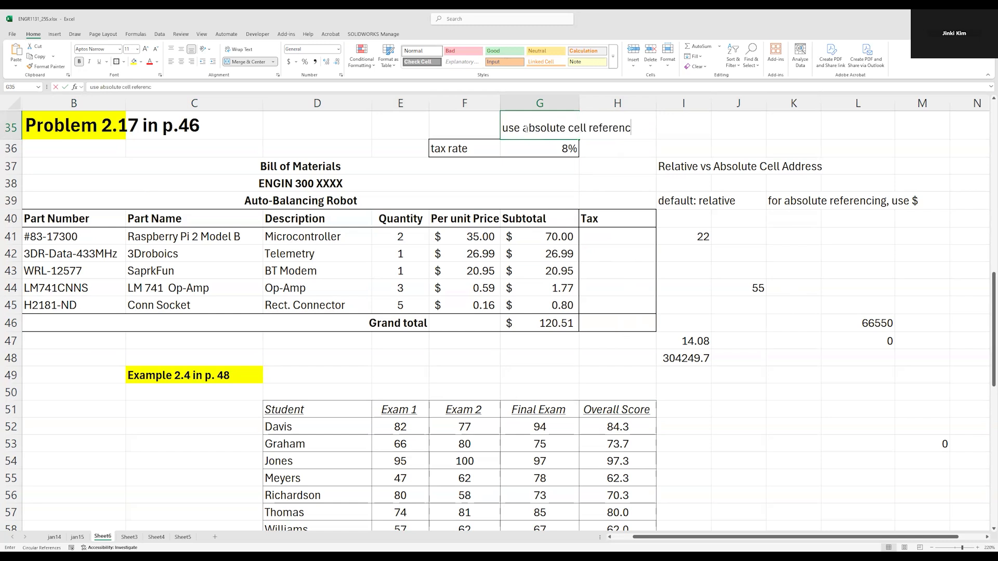
key(Return)
click(526, 128)
key(ctrl+b)
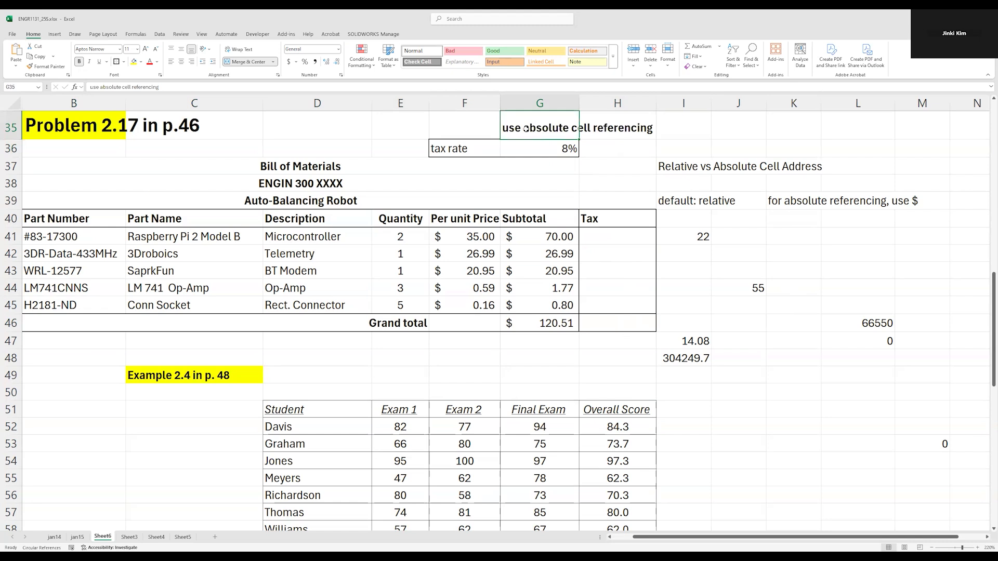
click(773, 283)
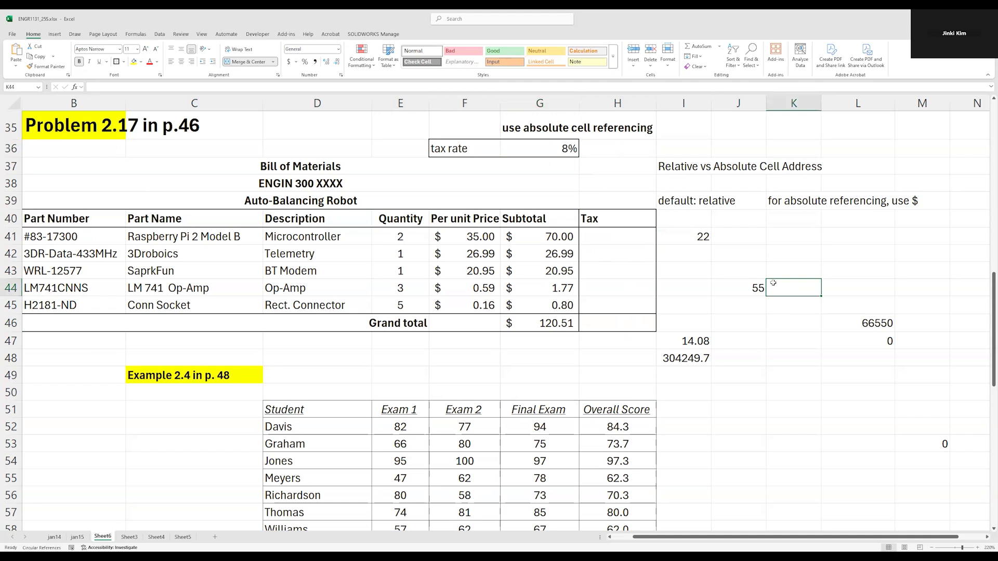